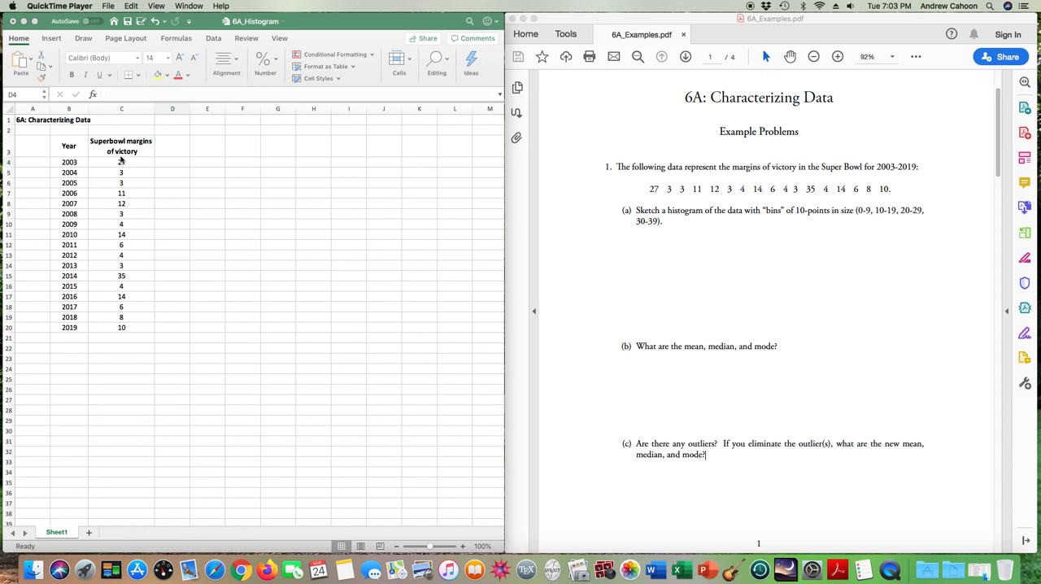
# - Insert a histogram of the Super Bowl victory margins in C4:C20 and place it beside the data
pyautogui.click(118, 161)
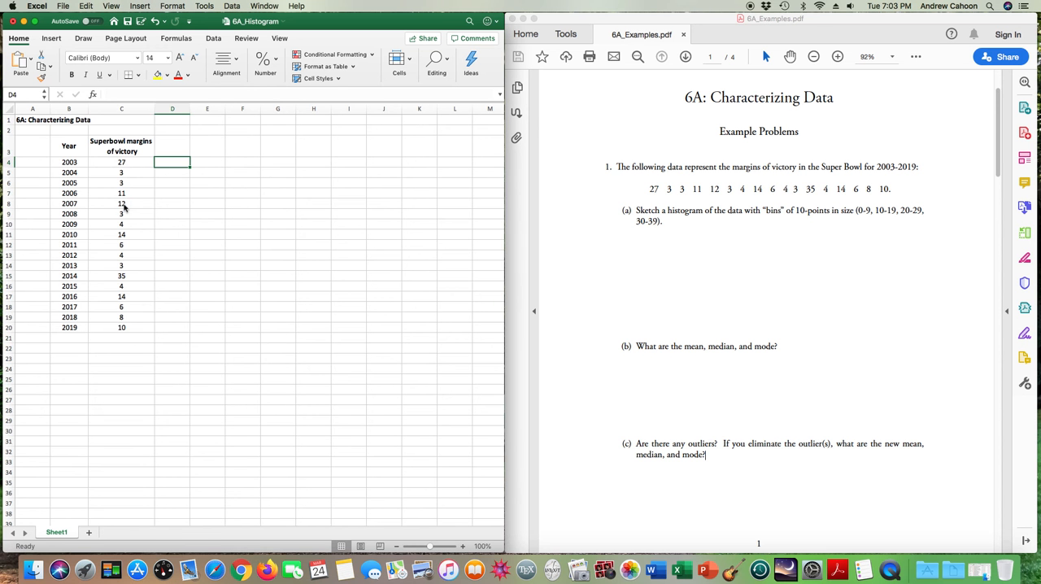
pyautogui.moveTo(119, 161); pyautogui.dragTo(131, 325)
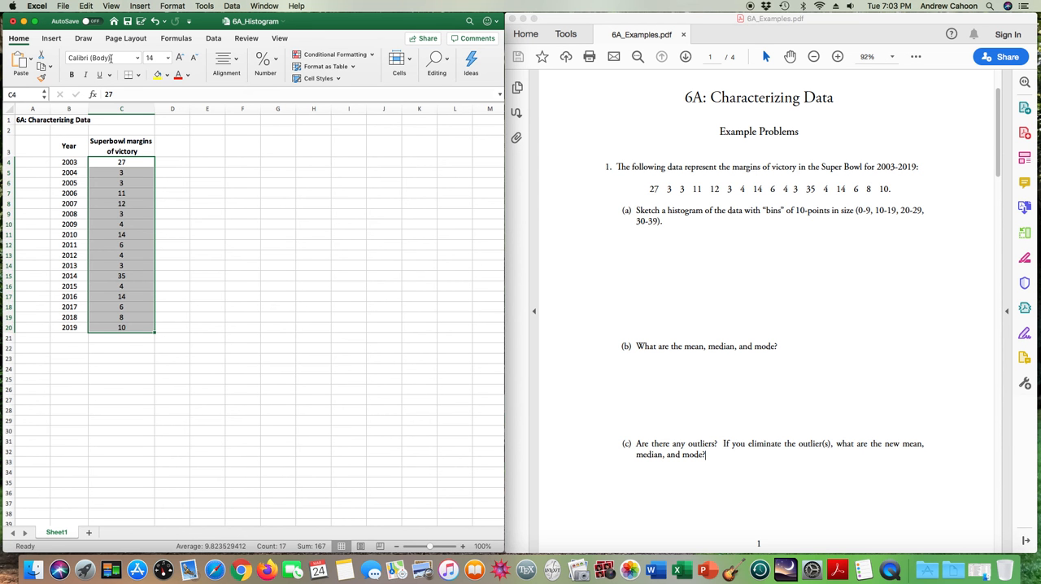
pyautogui.click(52, 39)
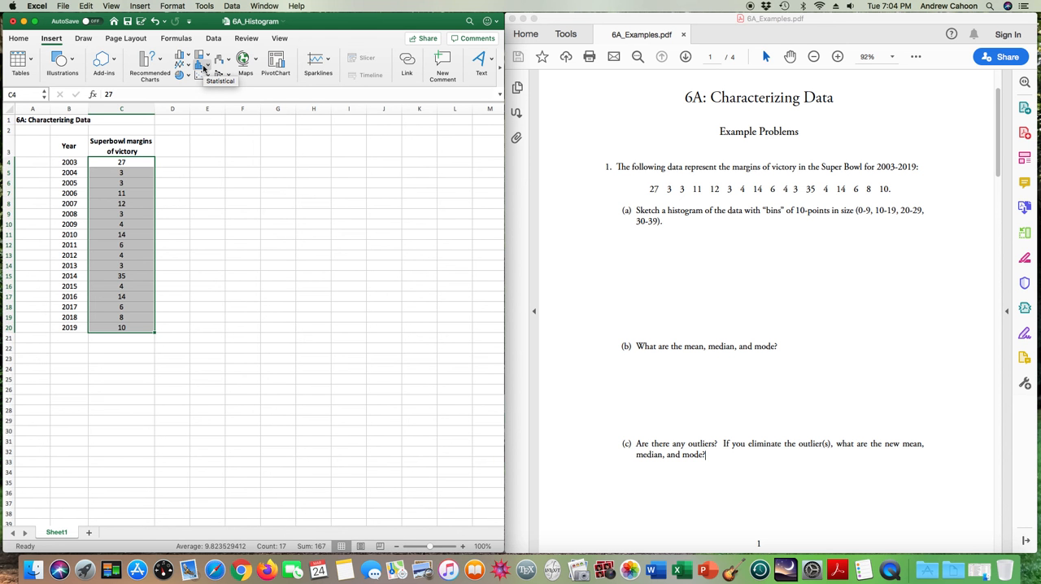
pyautogui.click(208, 70)
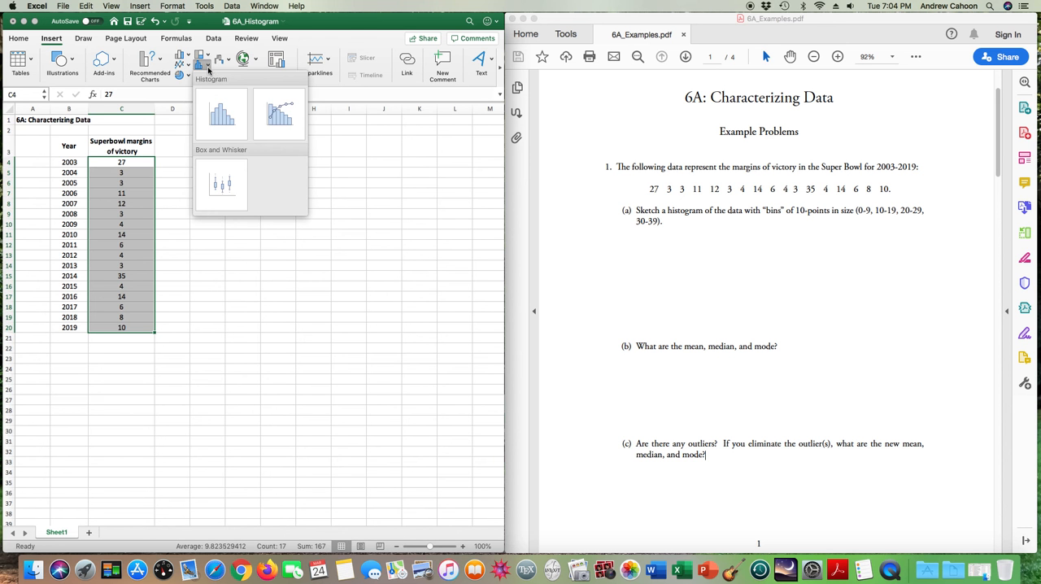
pyautogui.click(222, 116)
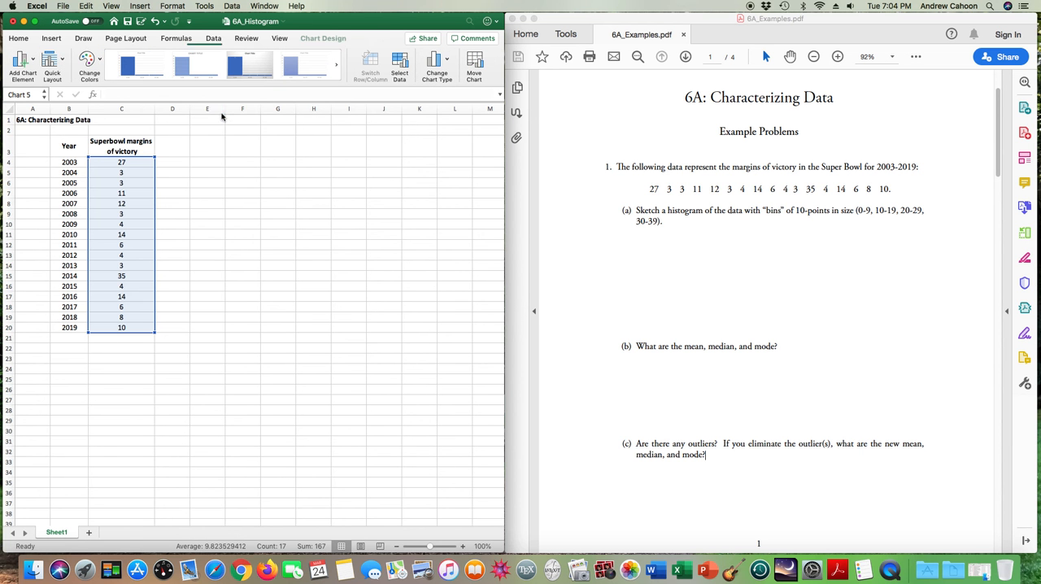
pyautogui.moveTo(300, 261); pyautogui.dragTo(306, 155)
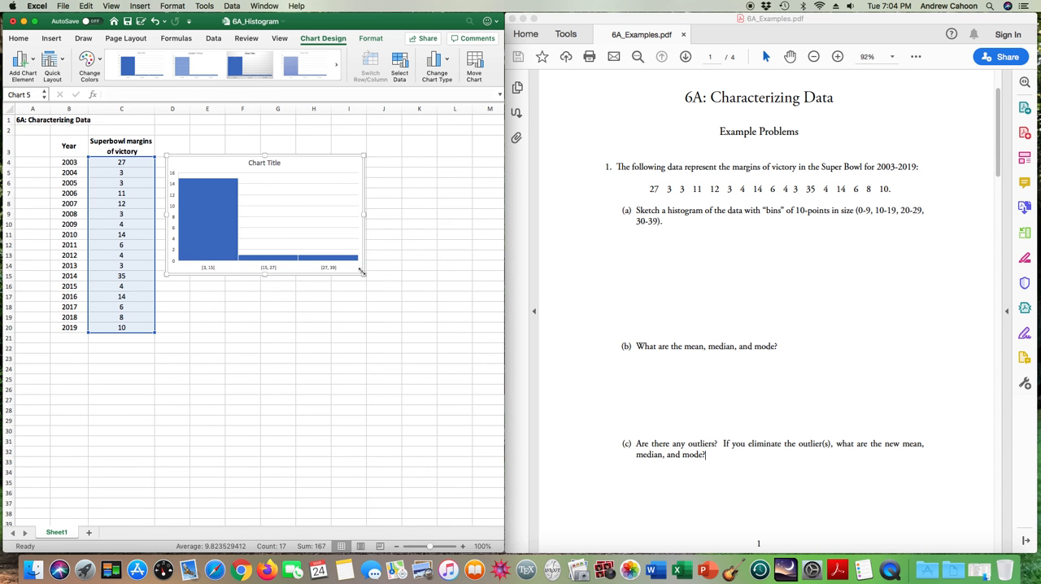
pyautogui.moveTo(302, 157); pyautogui.dragTo(302, 176)
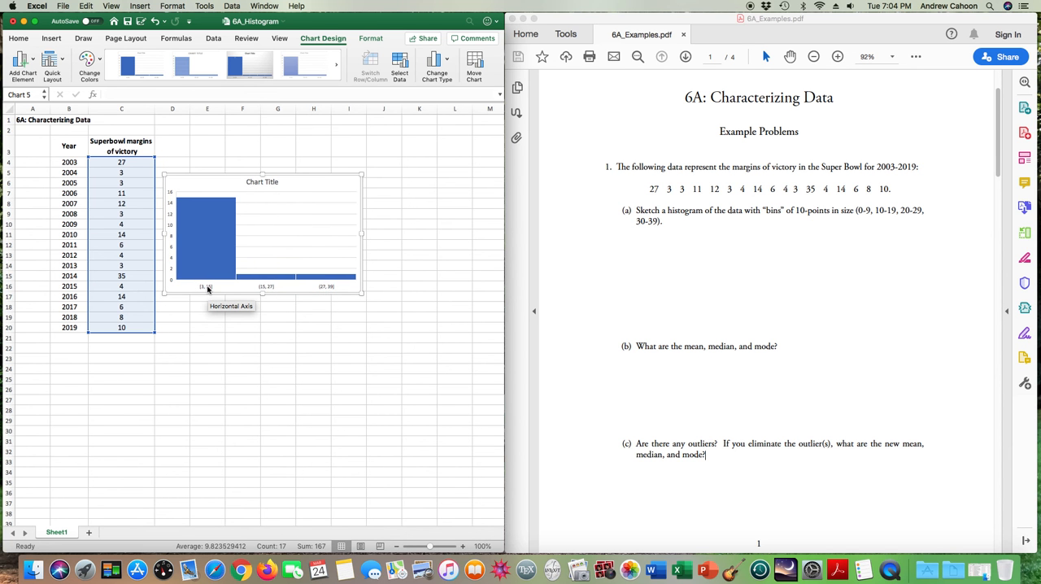
# - Check the formatting options of the histogram's horizontal axis for bin settings
pyautogui.rightClick(208, 289)
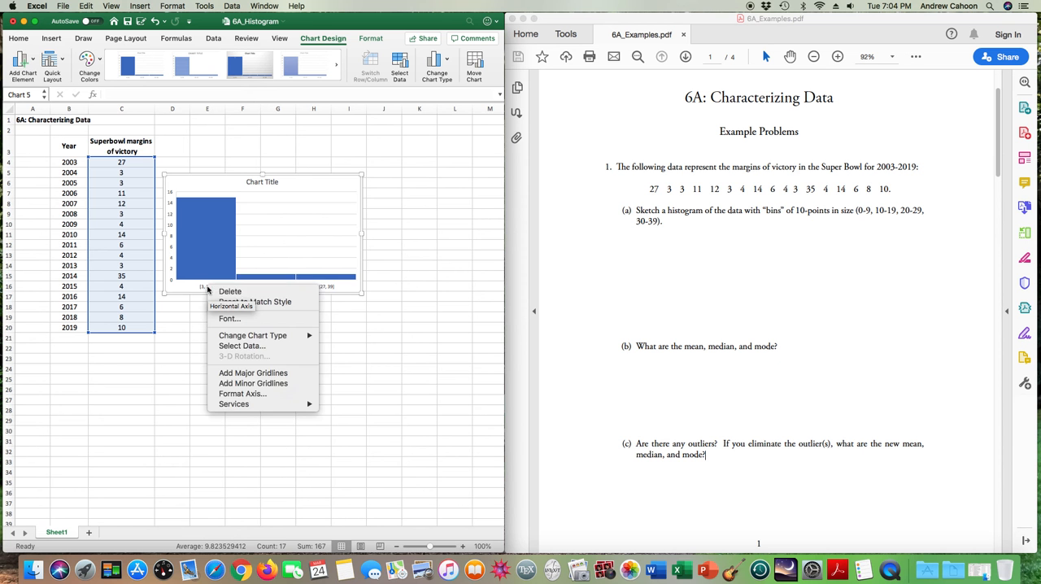
pyautogui.click(255, 395)
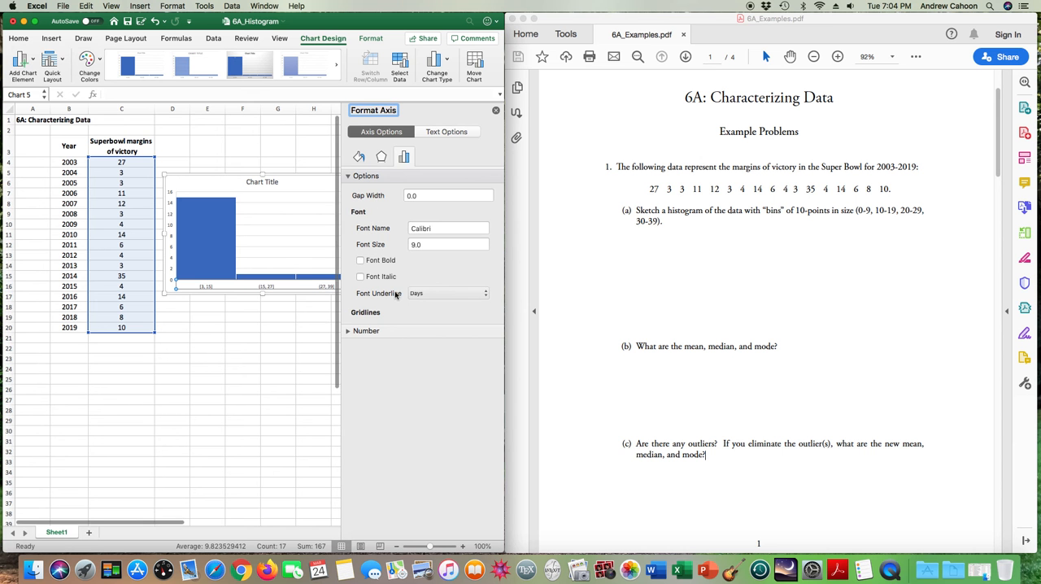
pyautogui.click(496, 112)
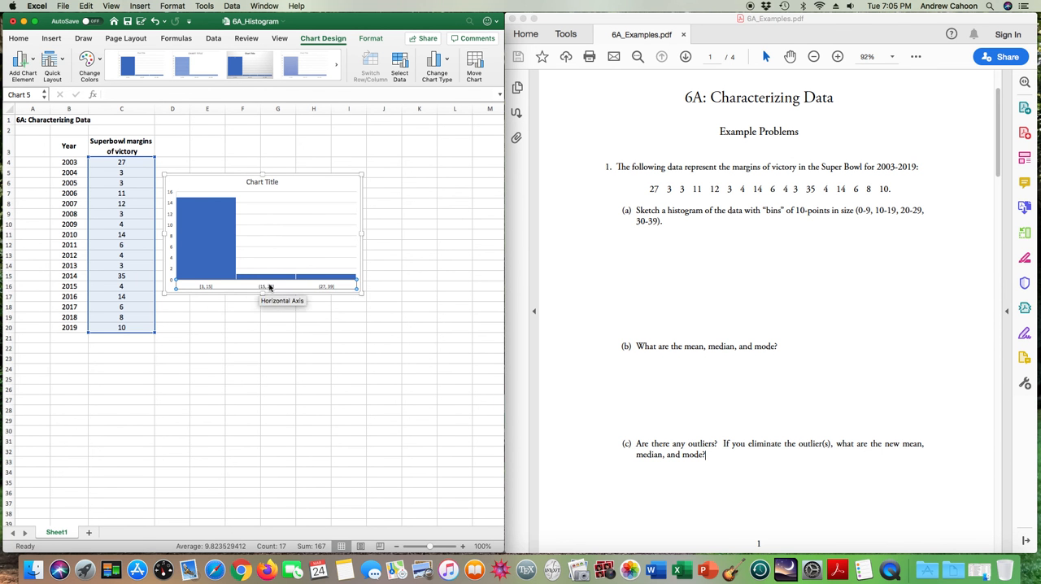
pyautogui.moveTo(268, 279)
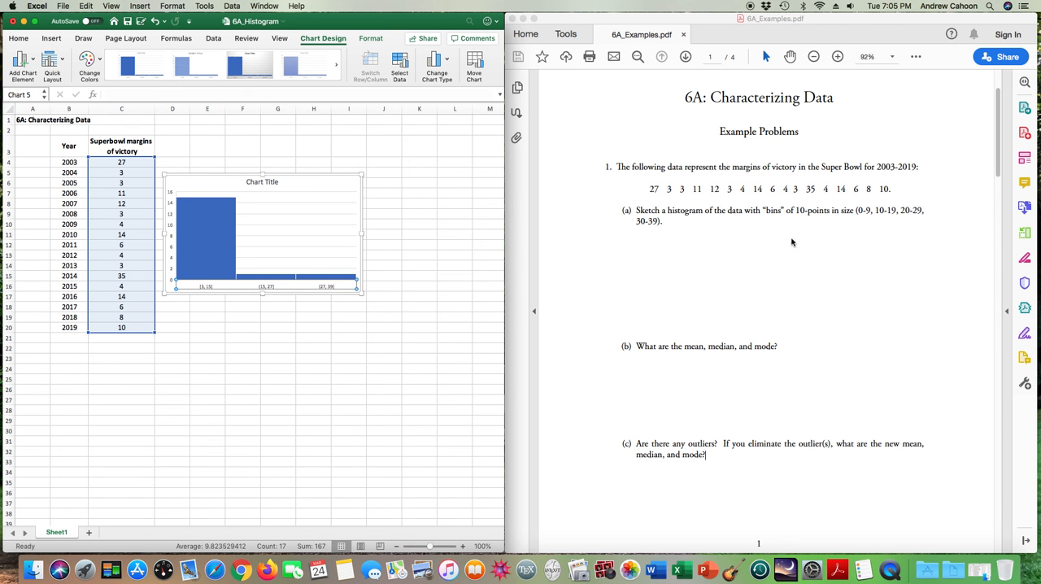
# - Move the histogram below the data table, starting around row 26
pyautogui.click(204, 173)
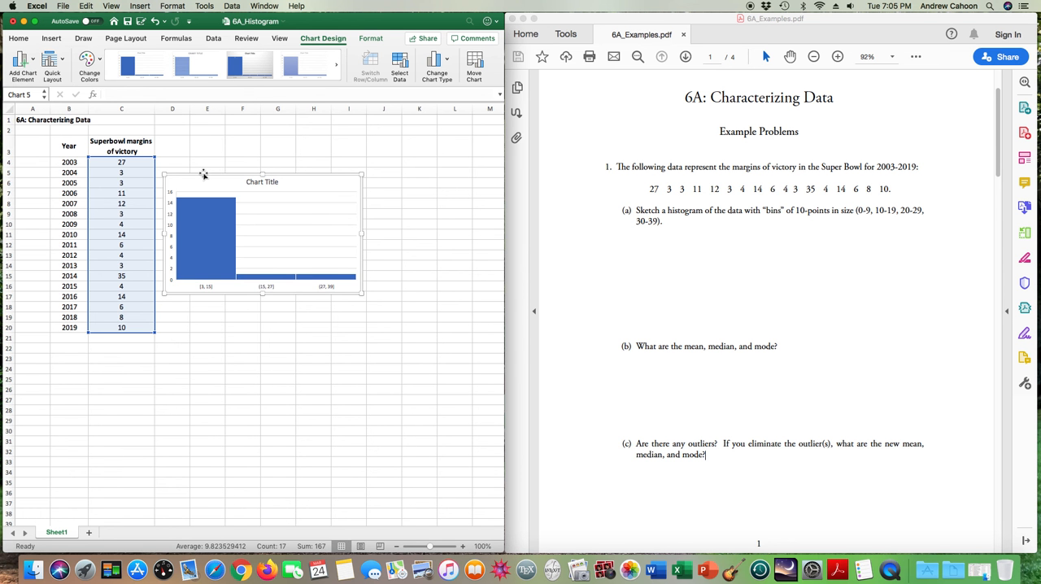
pyautogui.moveTo(203, 174); pyautogui.dragTo(79, 389)
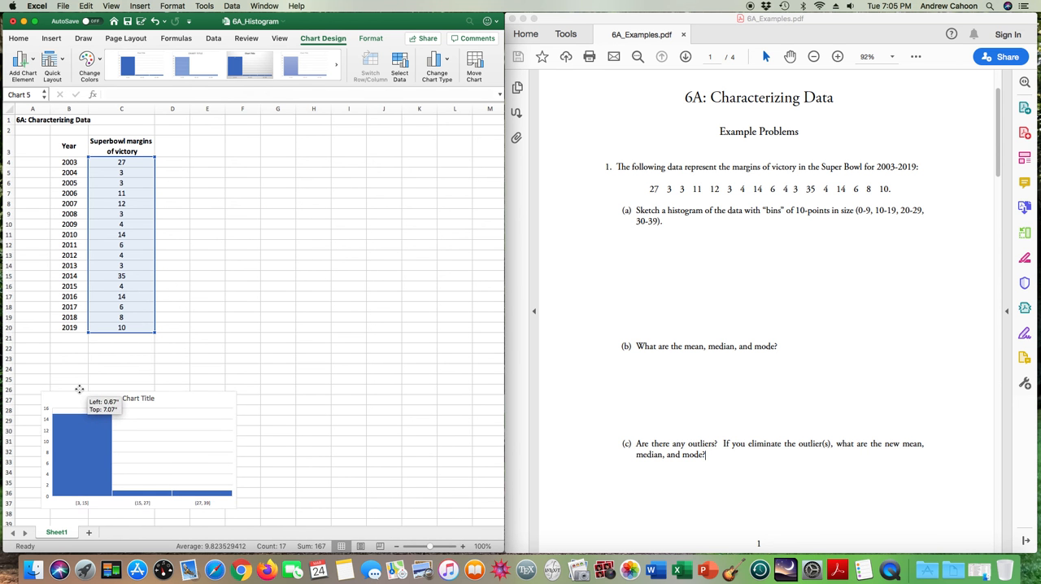
pyautogui.click(278, 327)
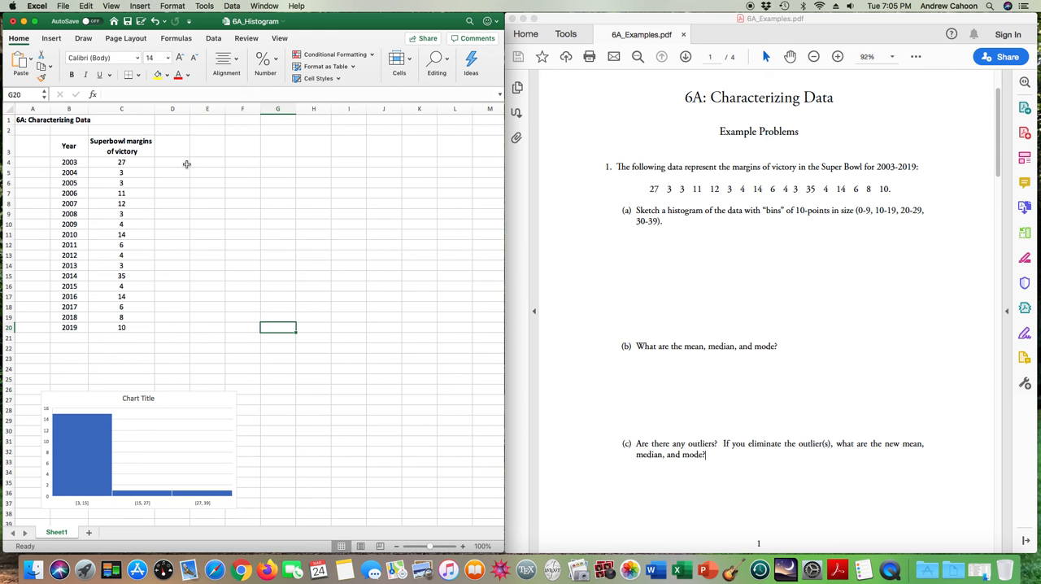
# - Add the column headings "bins" in D3 and "frequency" in E3
pyautogui.click(179, 150)
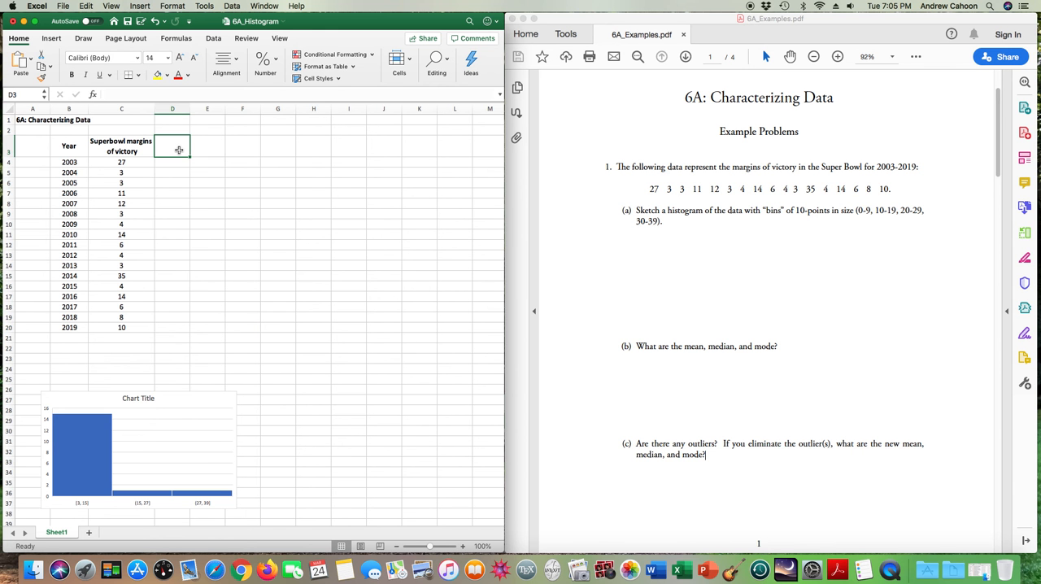
pyautogui.write('bins')
pyautogui.press('Tab')
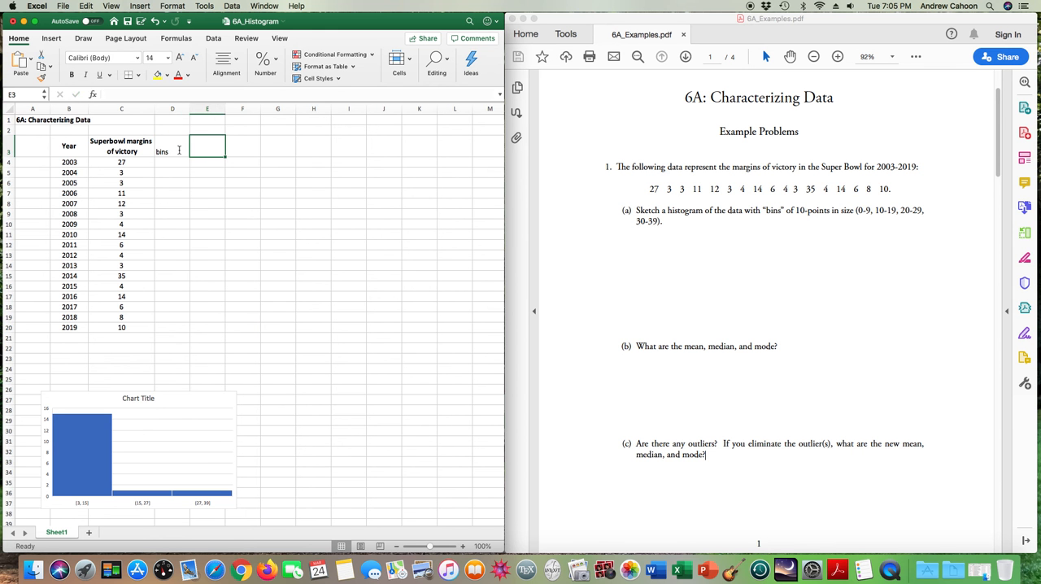
pyautogui.write('frequency')
pyautogui.press('Return')
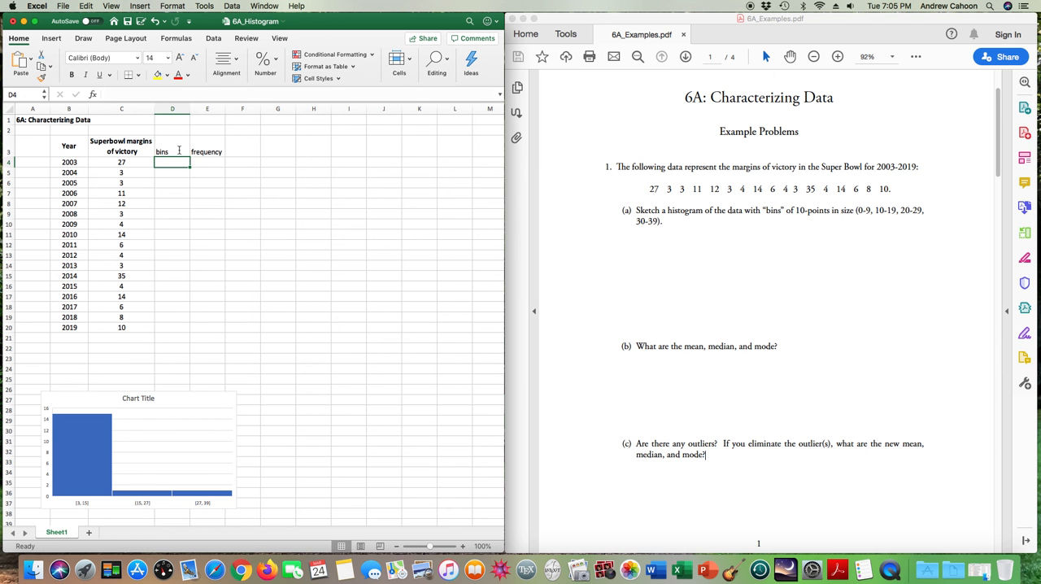
# - Enter the bin ranges "0 to 9" in D4 and "10 to 19" in D5 as text labels
pyautogui.write('0 to 9')
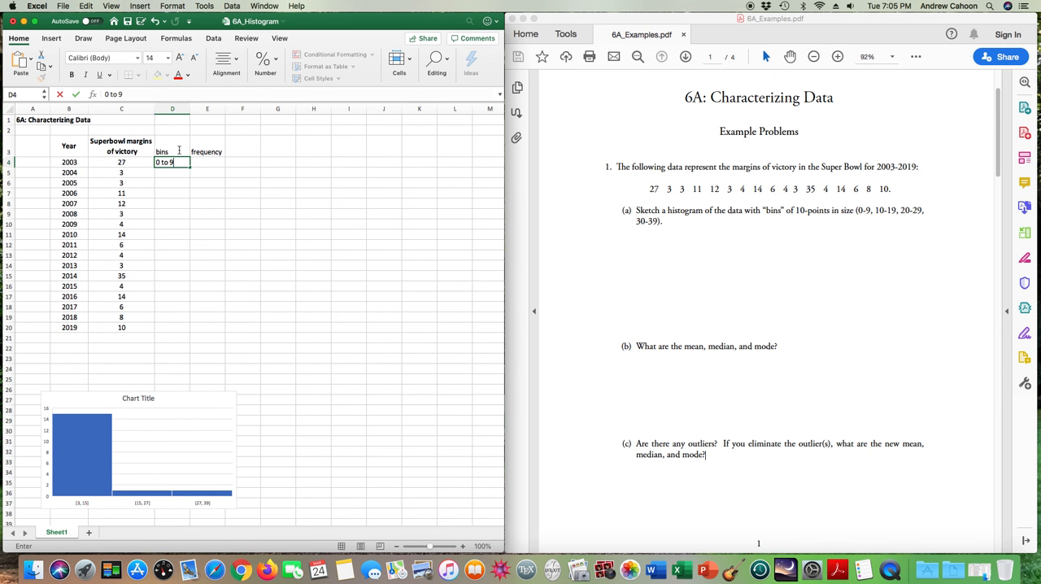
pyautogui.press('Return')
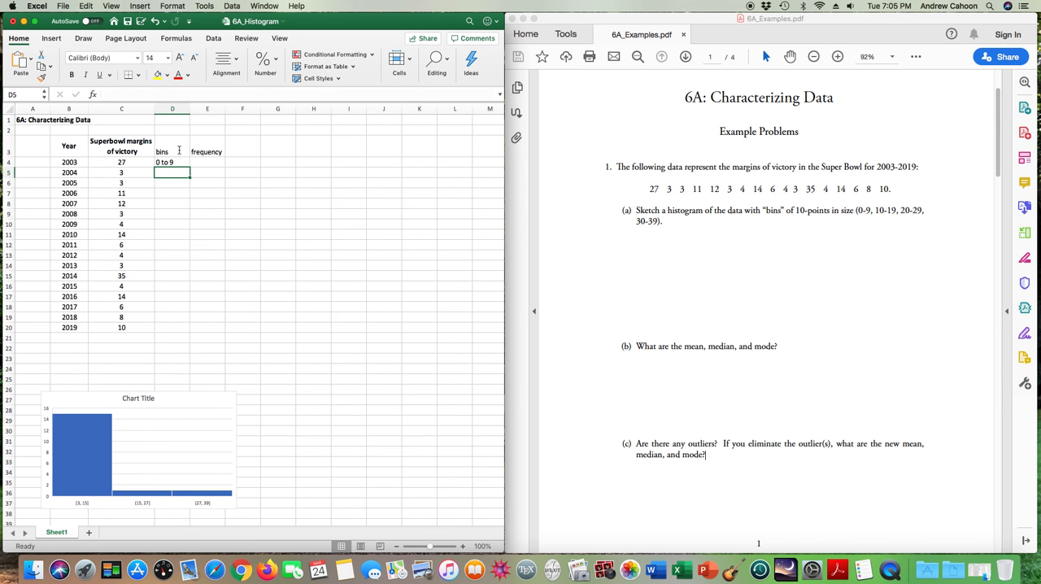
pyautogui.write('10-19')
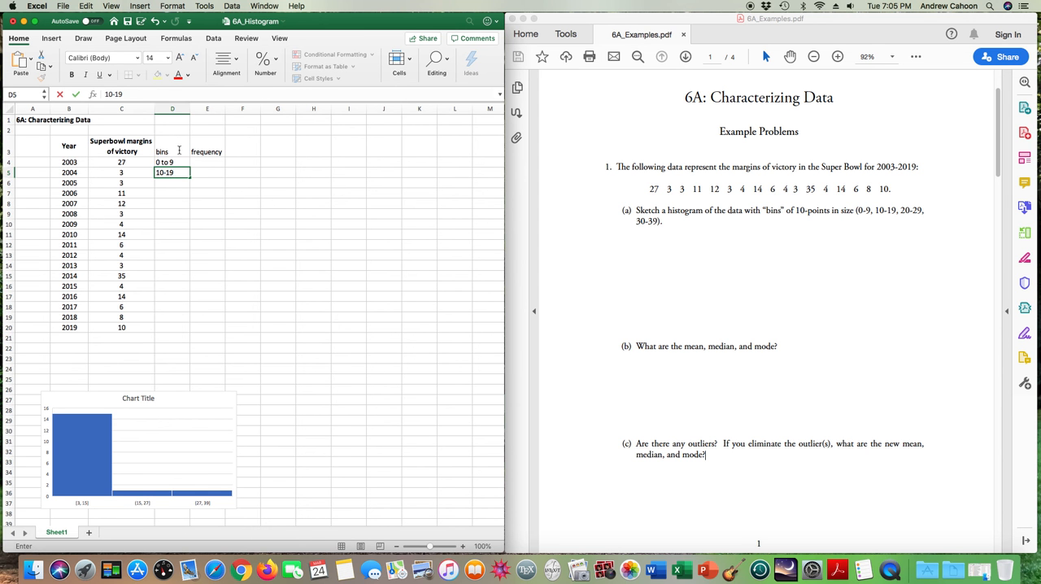
pyautogui.press('Return')
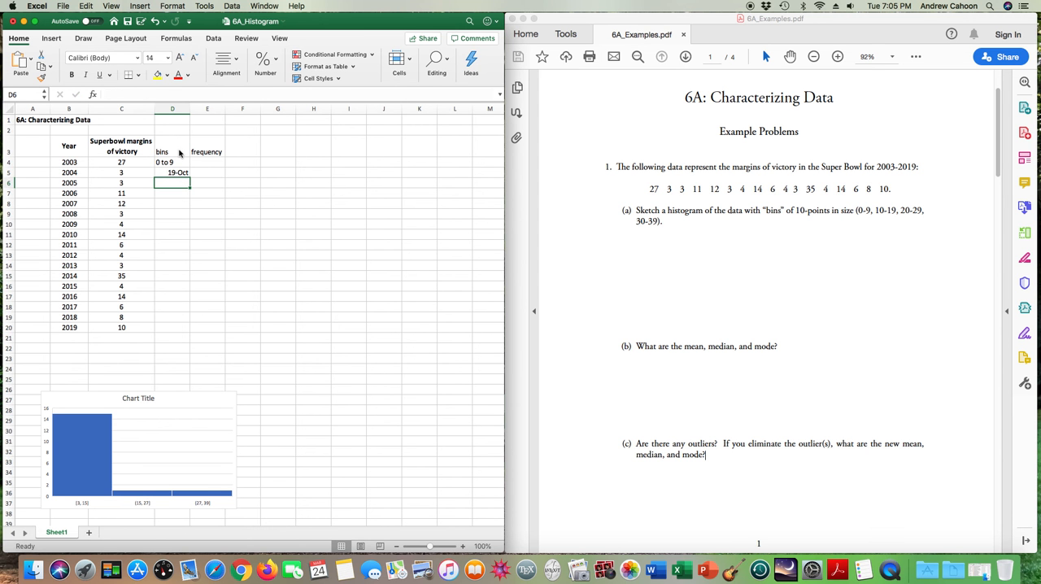
pyautogui.press('Up')
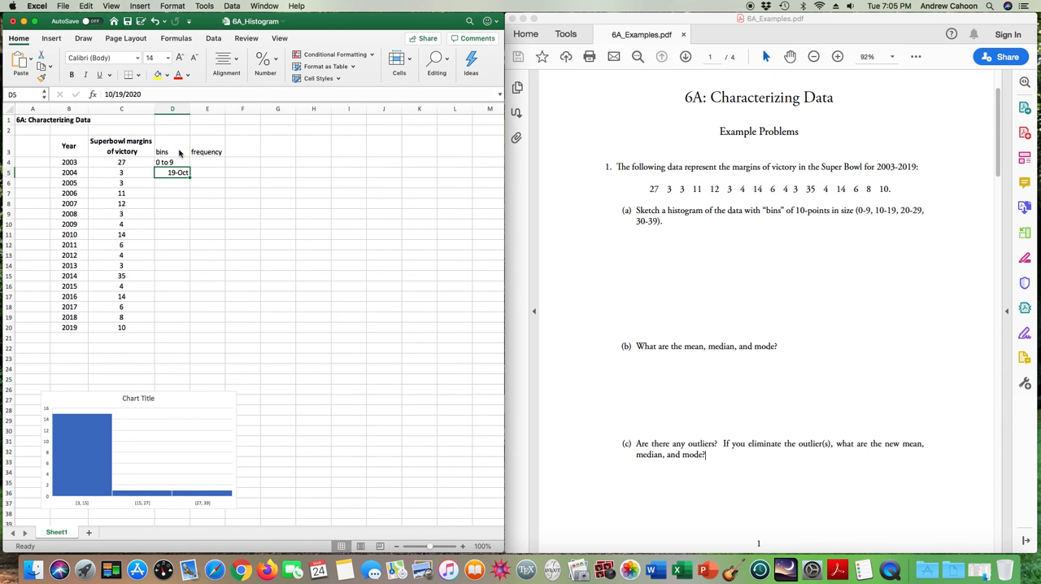
pyautogui.write('10 to 19')
pyautogui.press('Return')
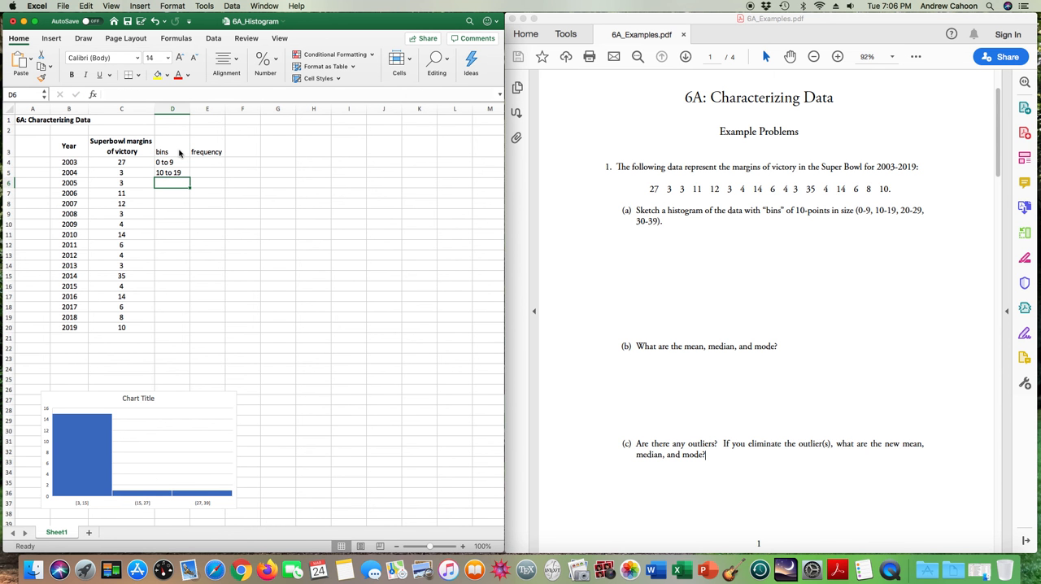
# - Enter the bin ranges "20 to 29" in D6 and "30 to 39" in D7
pyautogui.write('20 to 29')
pyautogui.press('Return')
pyautogui.write('30')
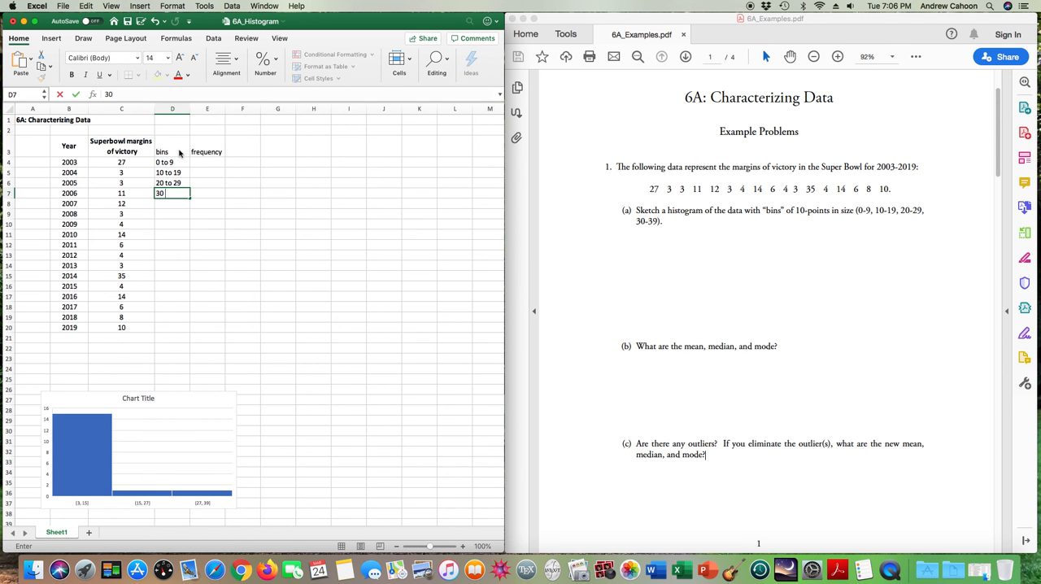
pyautogui.write(' to 39')
pyautogui.press('Return')
pyautogui.press('Right')
pyautogui.press('Up')
pyautogui.press('Up')
pyautogui.press('Up')
pyautogui.press('Up')
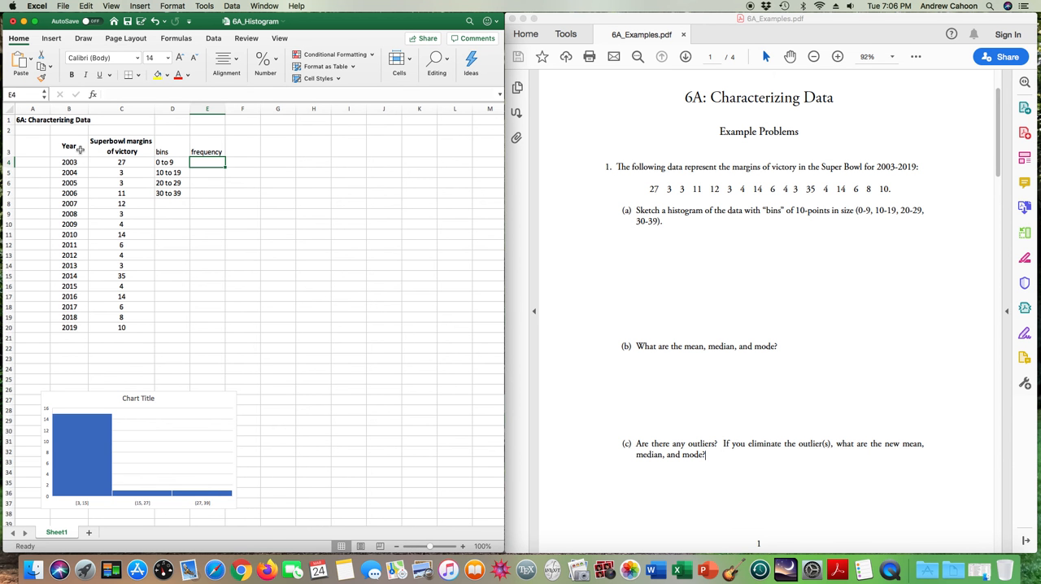
# - Sort the table B3:C20 by the Superbowl margins of victory column, smallest to largest
pyautogui.moveTo(79, 149); pyautogui.dragTo(118, 327)
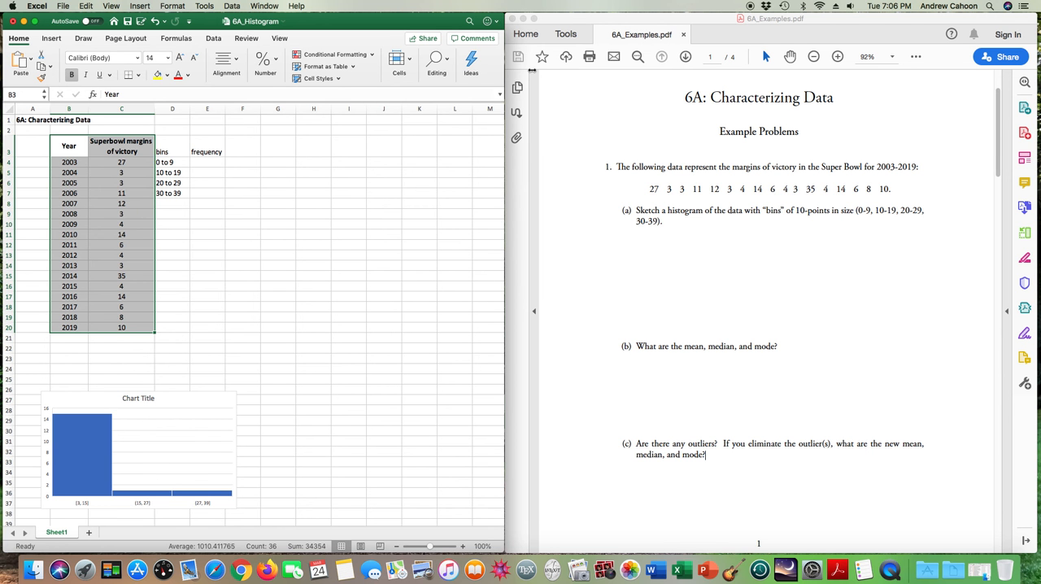
pyautogui.moveTo(504, 64); pyautogui.dragTo(682, 64)
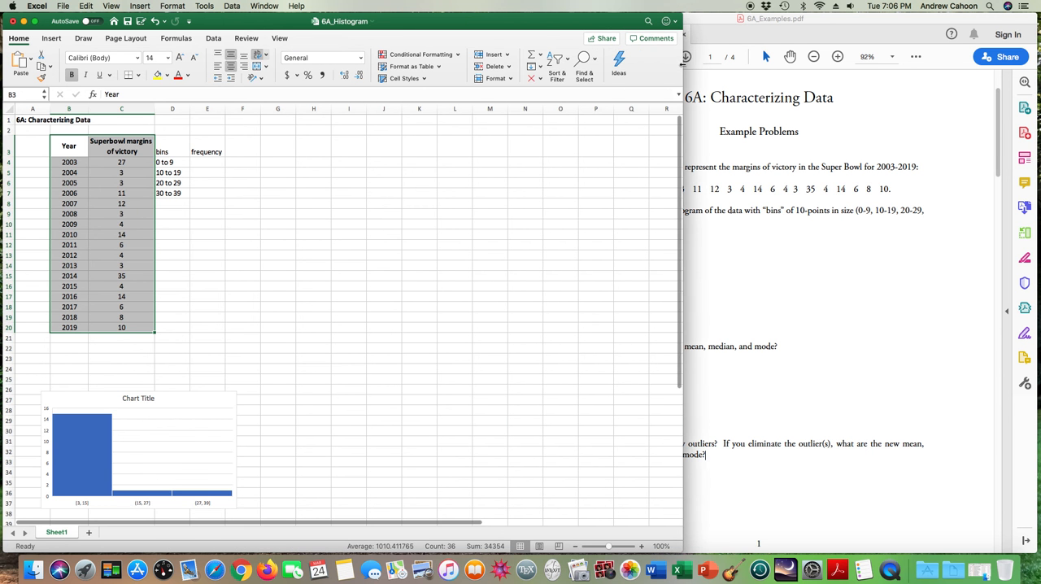
pyautogui.click(559, 59)
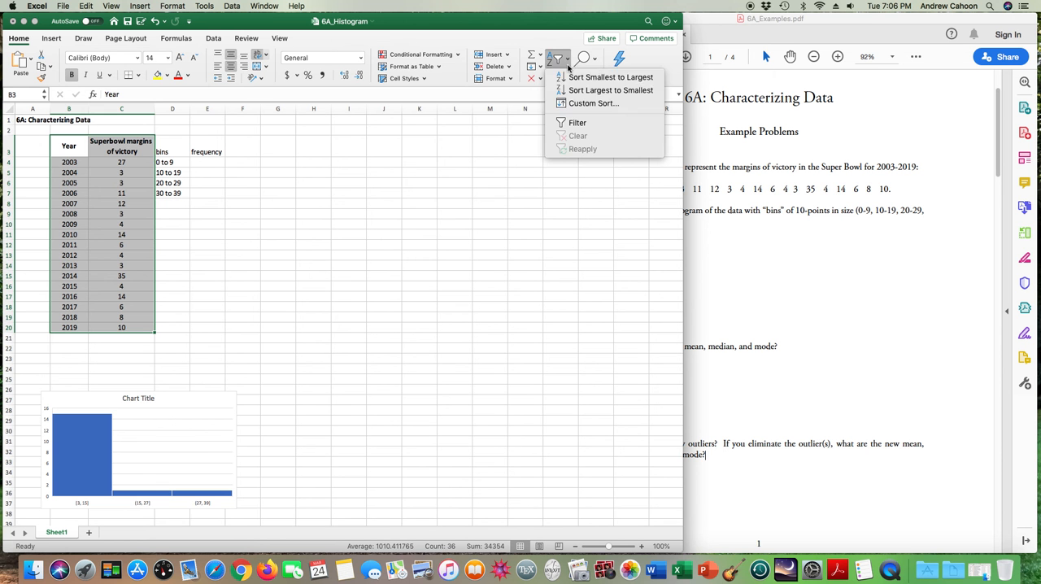
pyautogui.click(580, 104)
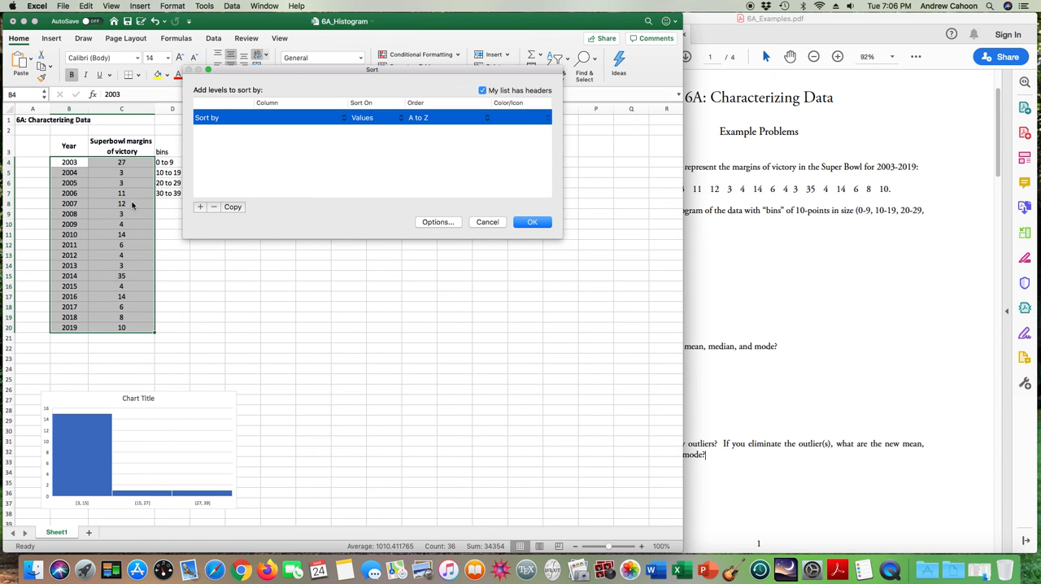
pyautogui.click(299, 116)
pyautogui.click(301, 127)
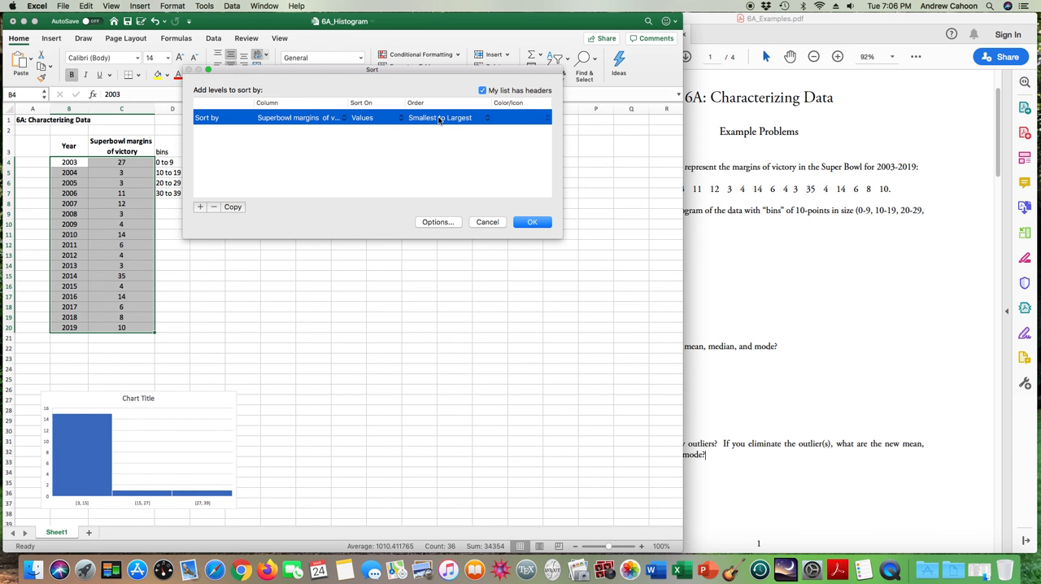
pyautogui.click(524, 223)
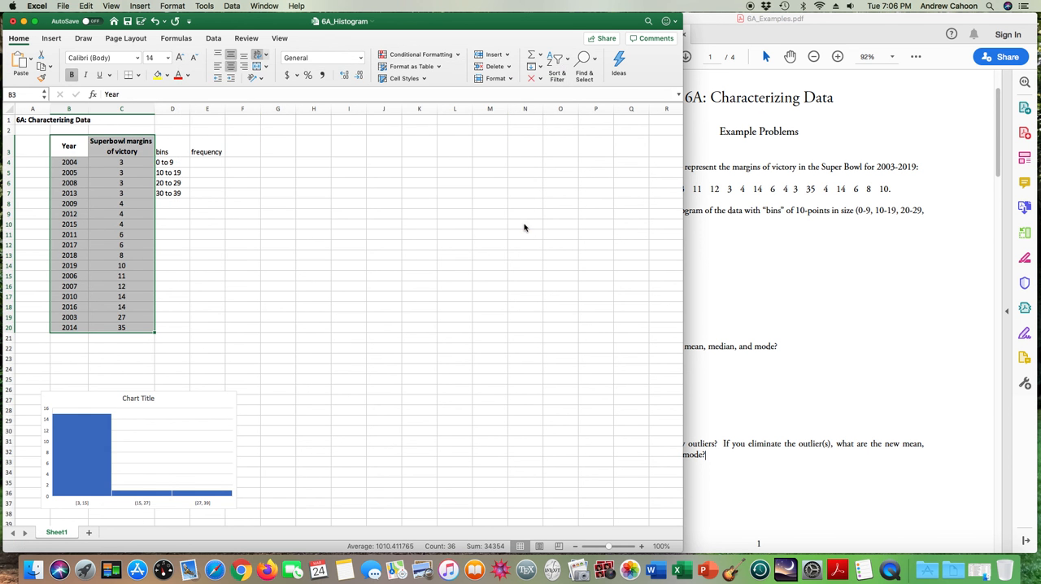
pyautogui.click(216, 234)
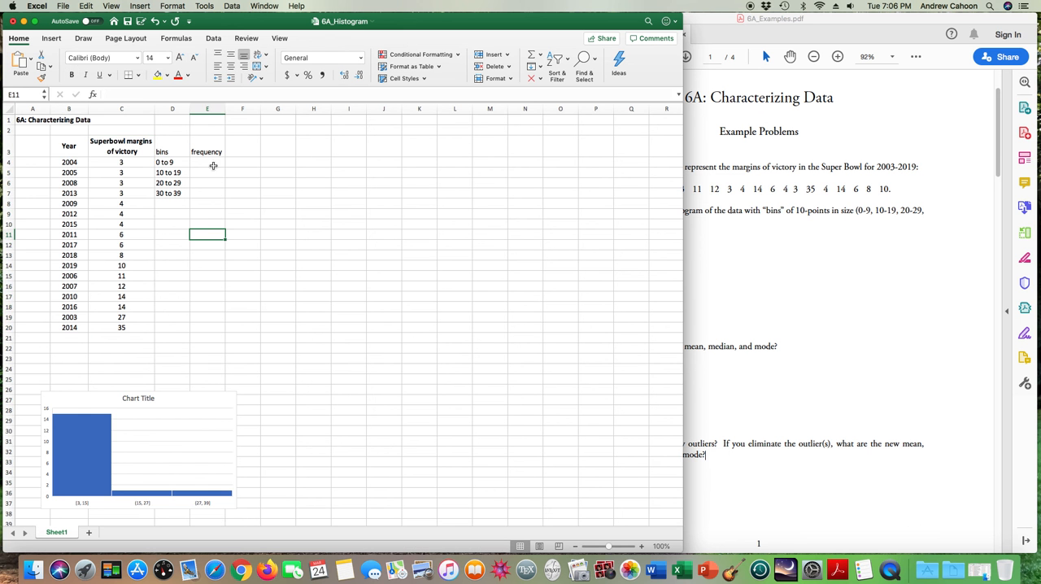
# - Count the margins in the two lowest bins and enter the frequencies 10 in E4 and 5 in E5
pyautogui.moveTo(119, 161); pyautogui.dragTo(119, 257)
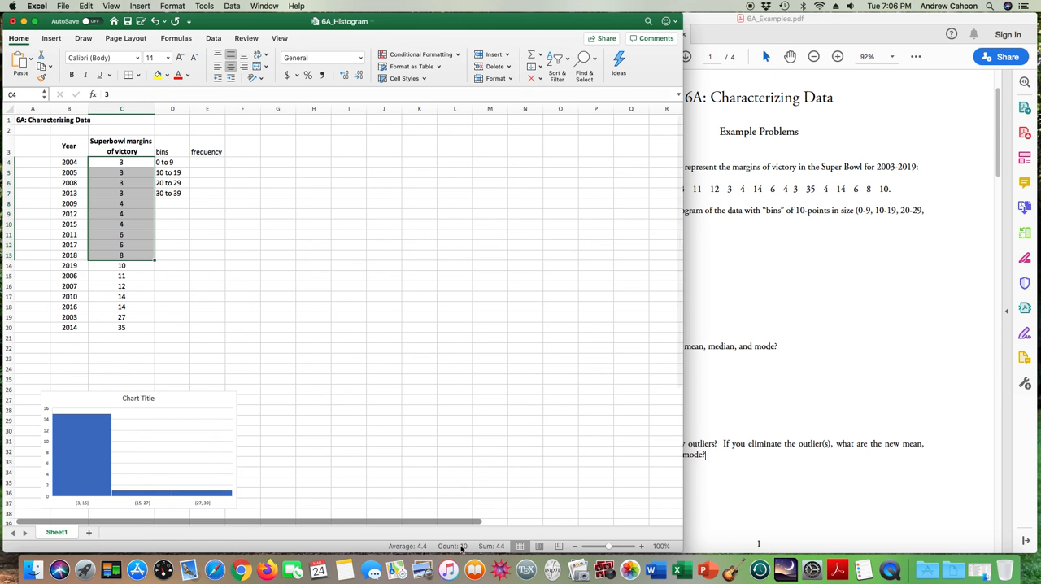
pyautogui.click(206, 162)
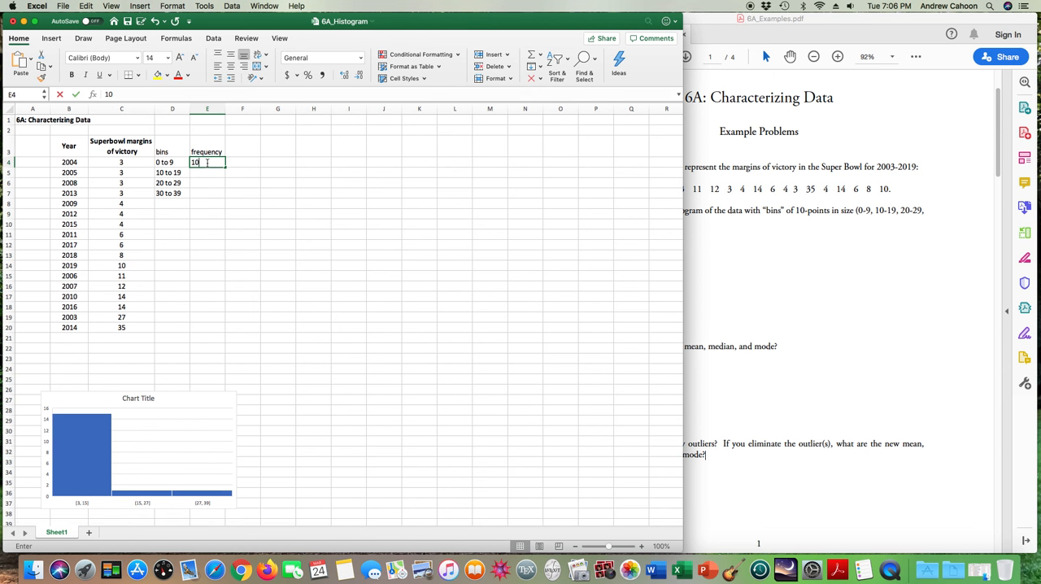
pyautogui.write('10')
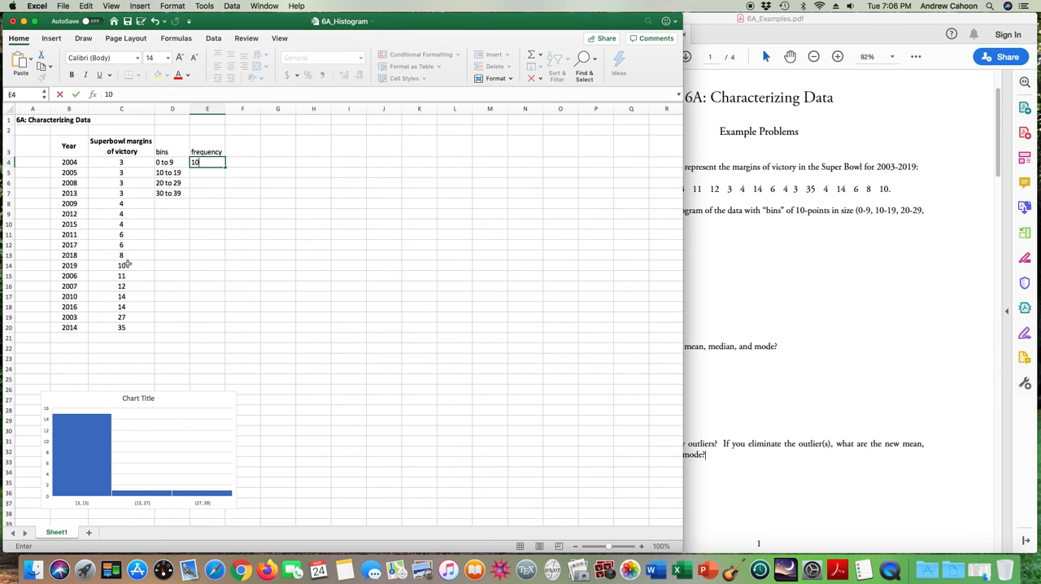
pyautogui.moveTo(122, 266); pyautogui.dragTo(126, 307)
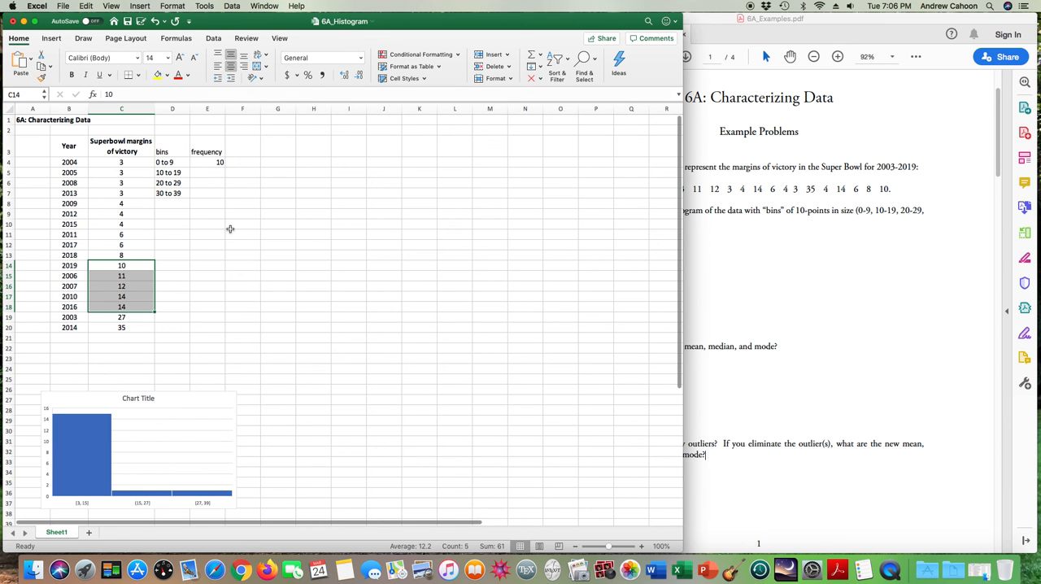
pyautogui.click(215, 174)
pyautogui.write('5')
pyautogui.press('Return')
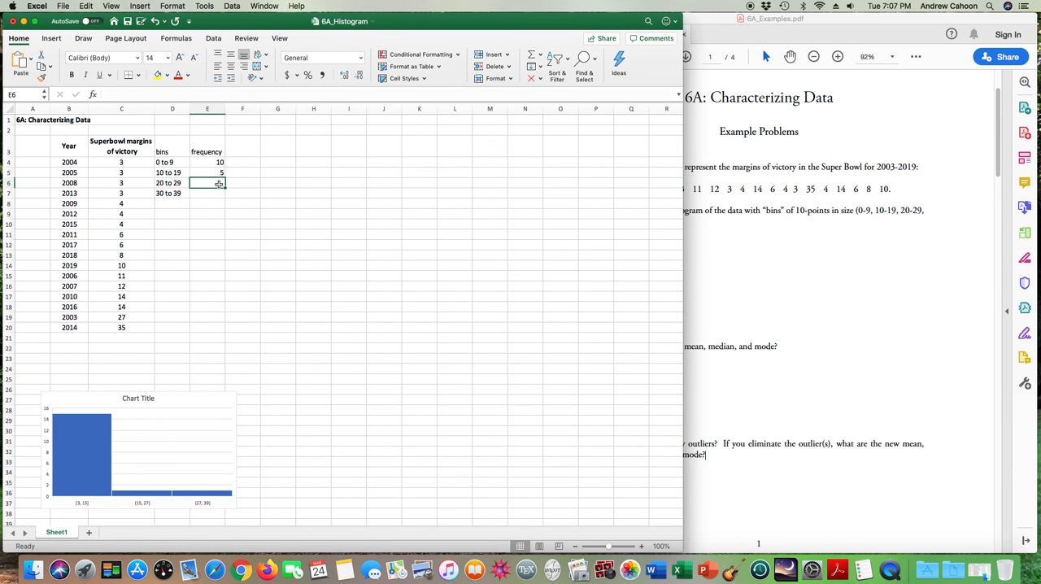
# - Enter a frequency of 1 in both E6 and E7 for the 20 to 29 and 30 to 39 bins
pyautogui.write('1')
pyautogui.press('Return')
pyautogui.write('1')
pyautogui.click(277, 254)
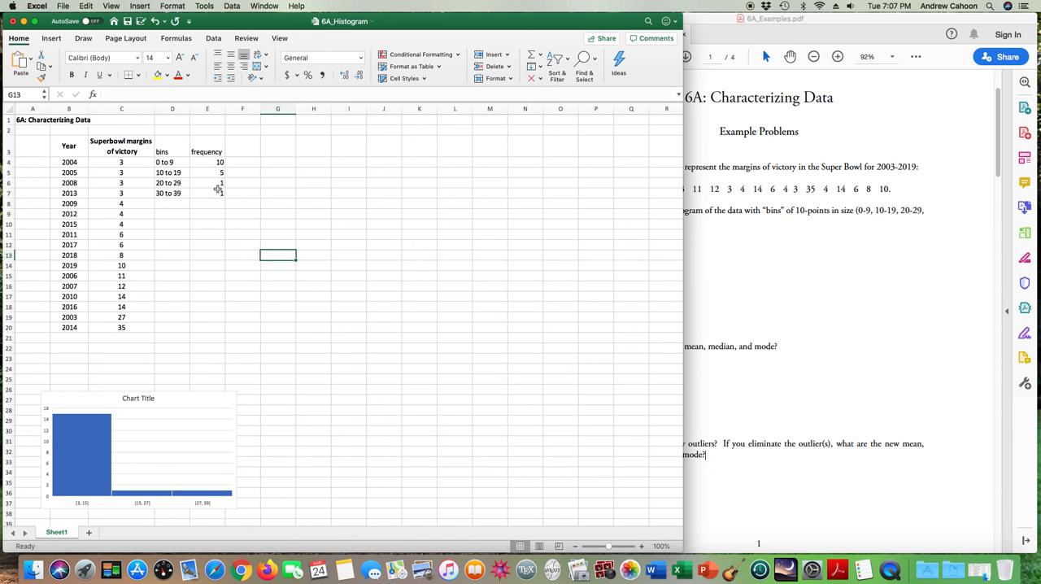
# - Insert a 2-D clustered column chart from D3:E7 and place it beside the frequency table
pyautogui.click(170, 147)
pyautogui.moveTo(170, 147); pyautogui.dragTo(210, 194)
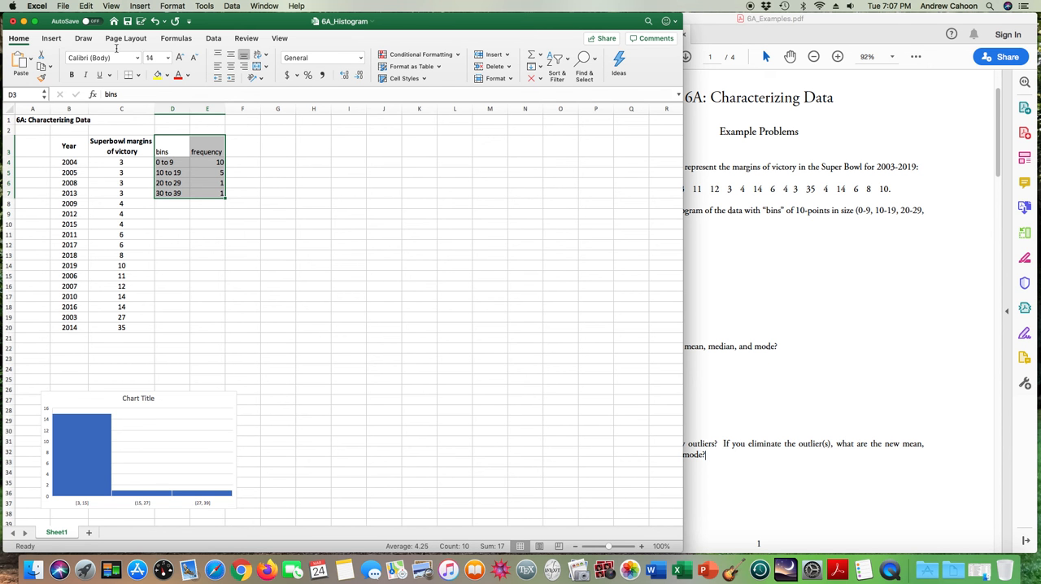
pyautogui.click(51, 38)
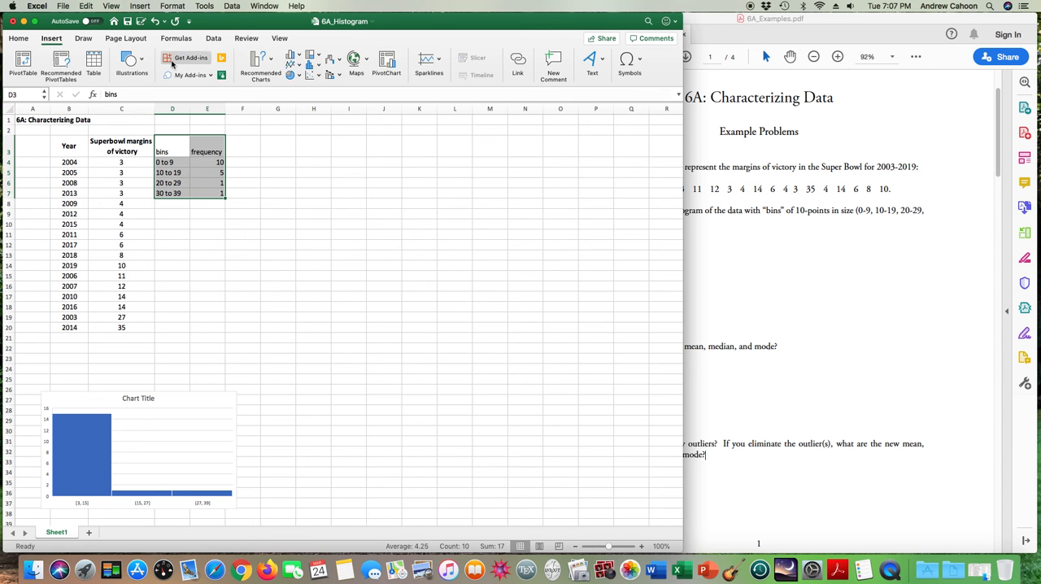
pyautogui.click(299, 58)
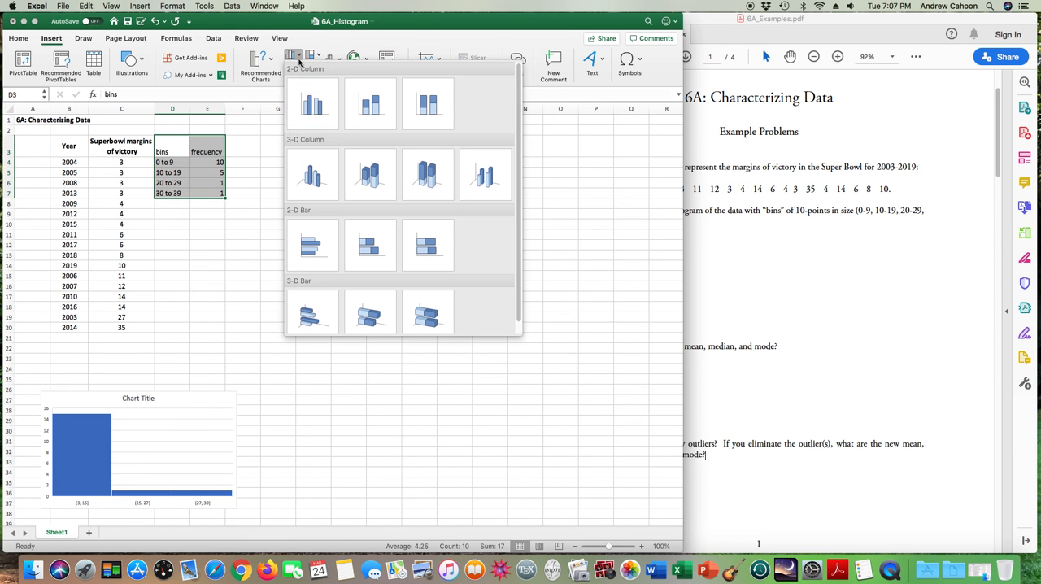
pyautogui.click(310, 106)
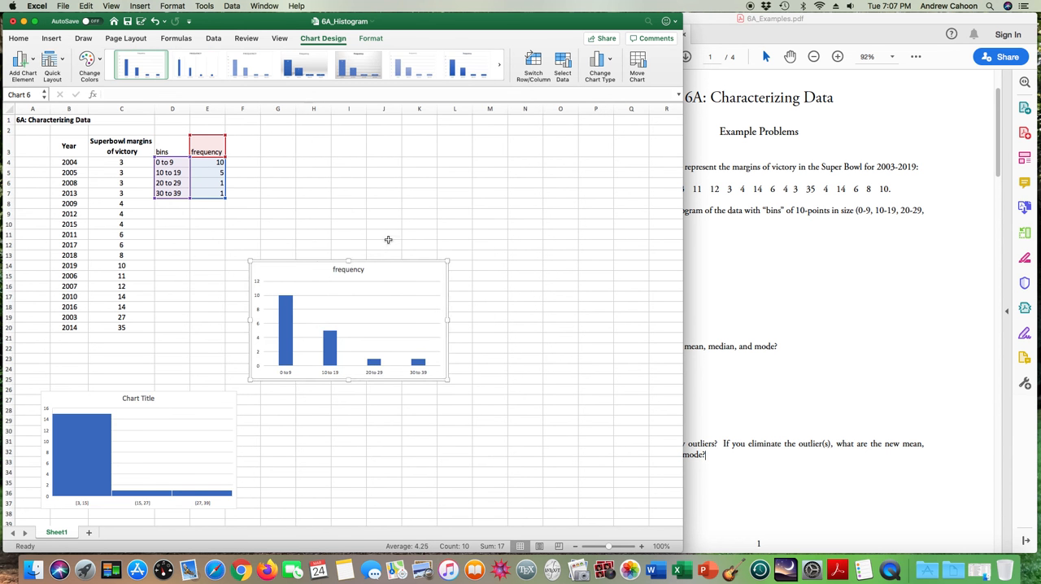
pyautogui.moveTo(379, 256); pyautogui.dragTo(365, 132)
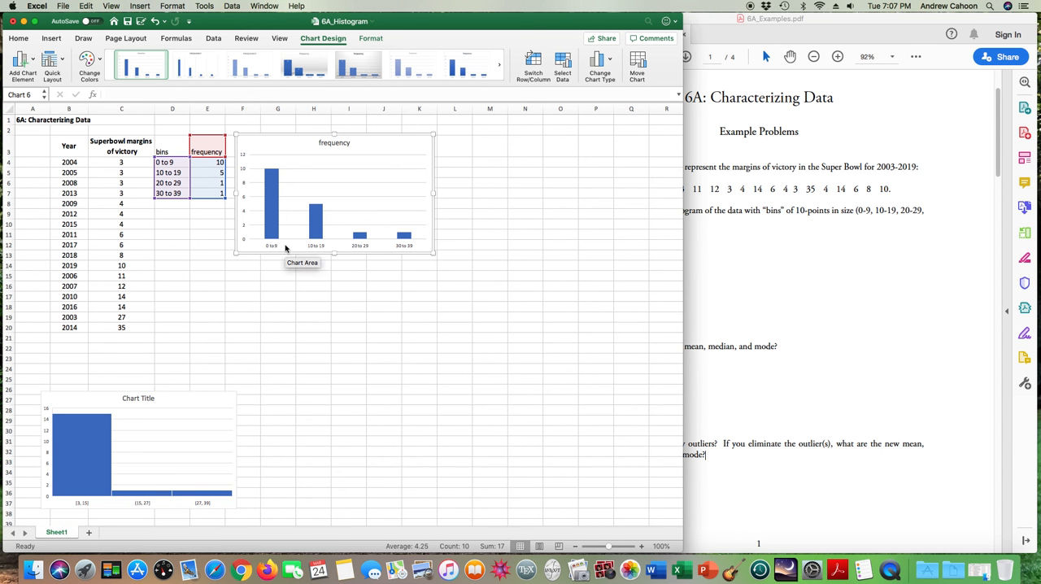
pyautogui.click(816, 279)
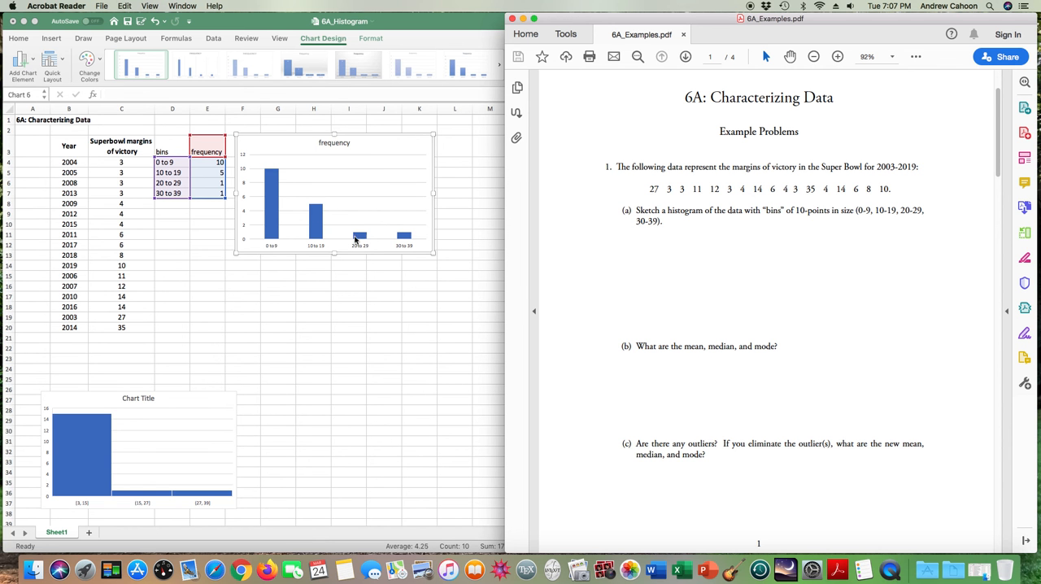
pyautogui.click(344, 298)
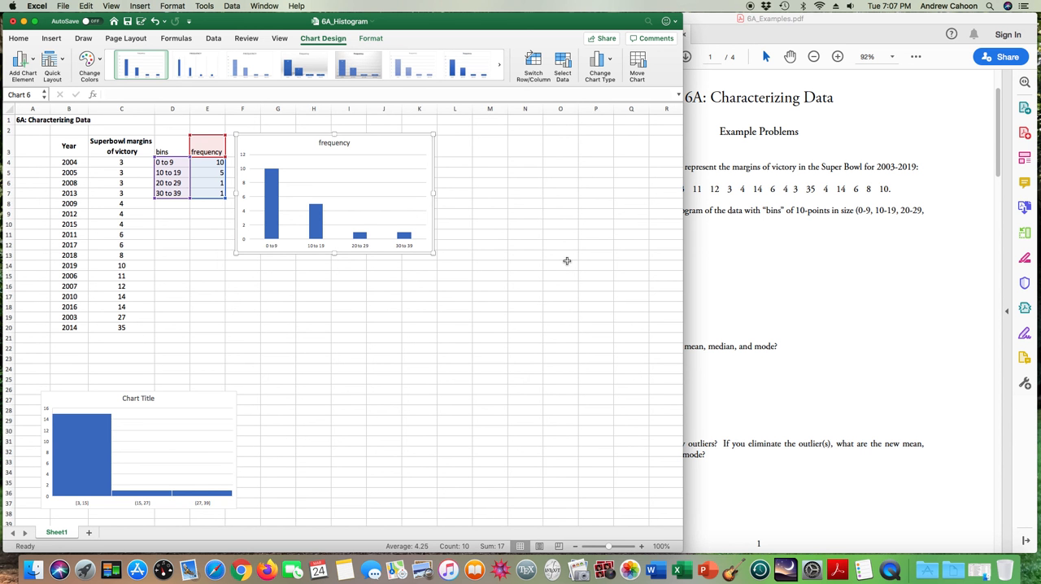
pyautogui.click(409, 294)
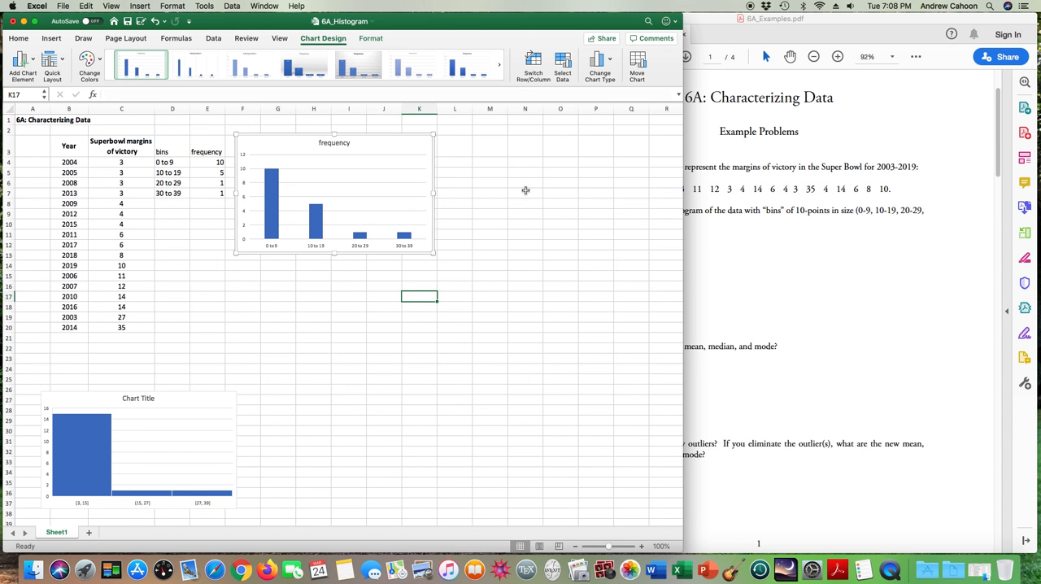
pyautogui.click(425, 299)
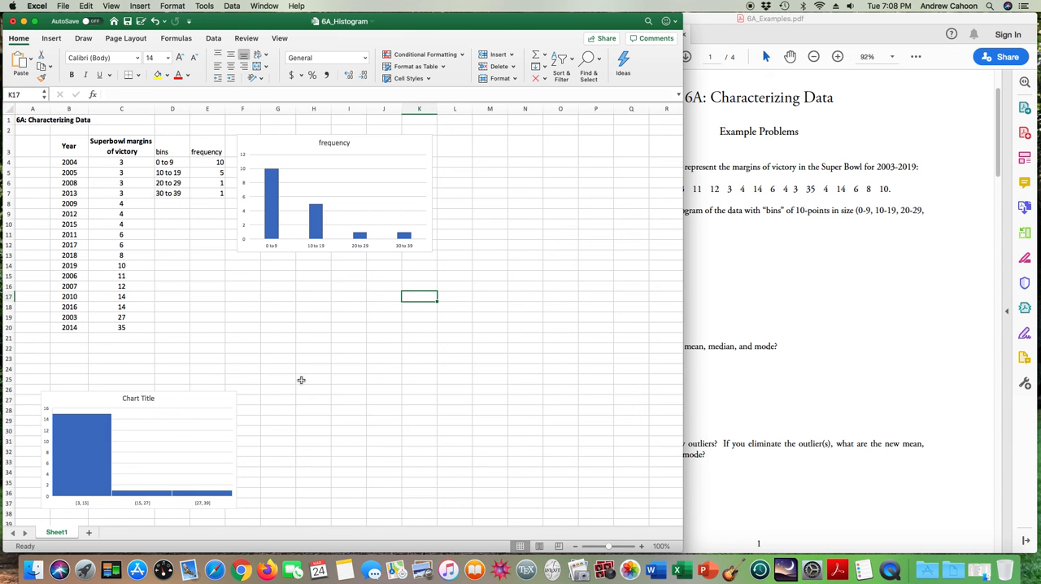
pyautogui.click(209, 393)
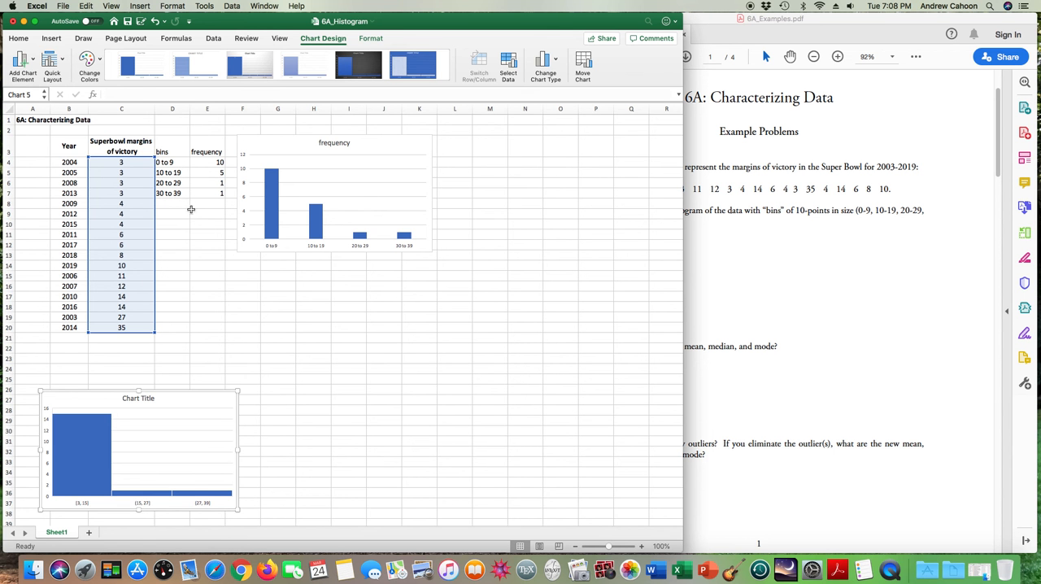
pyautogui.click(286, 309)
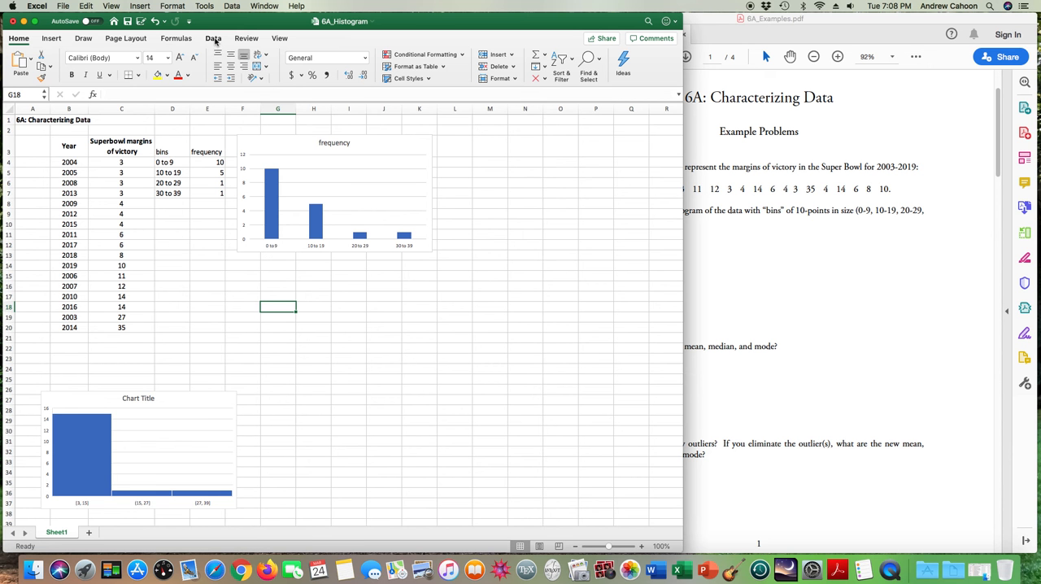
# - Look up where Excel Add-ins are managed and check the Data Analysis tools for Histogram, without running any
pyautogui.click(39, 5)
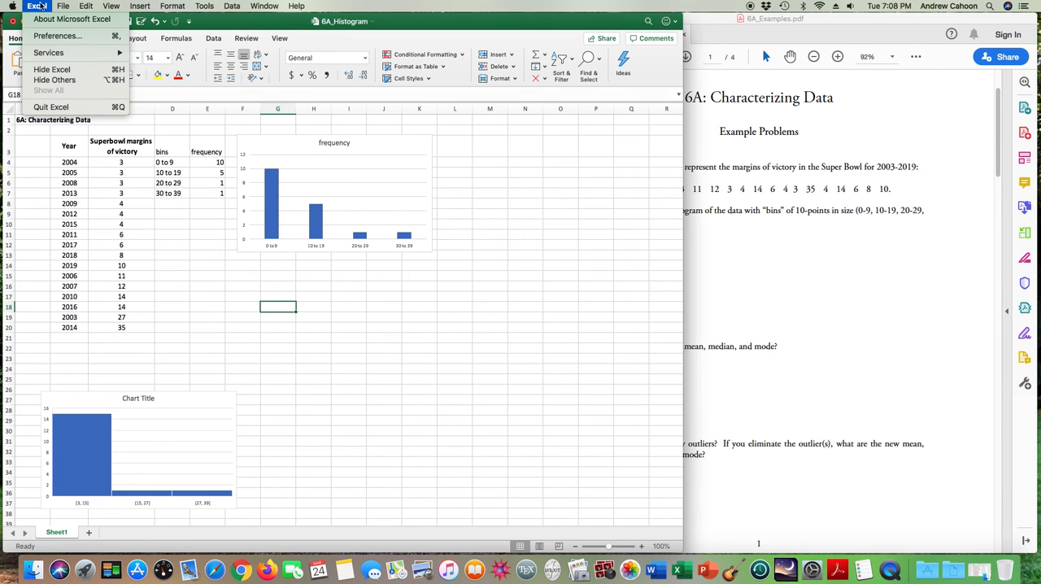
pyautogui.moveTo(204, 6)
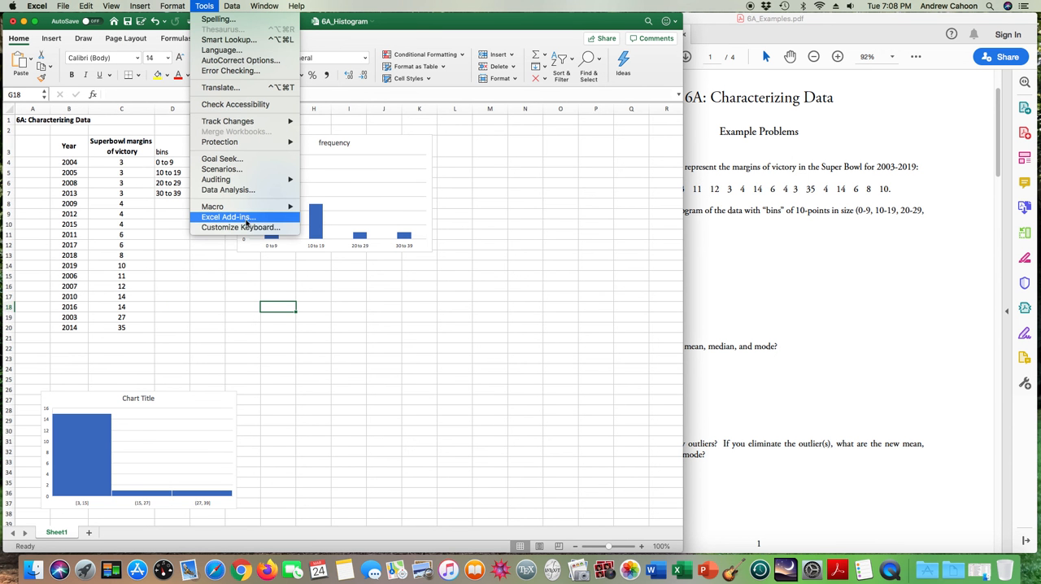
pyautogui.click(278, 326)
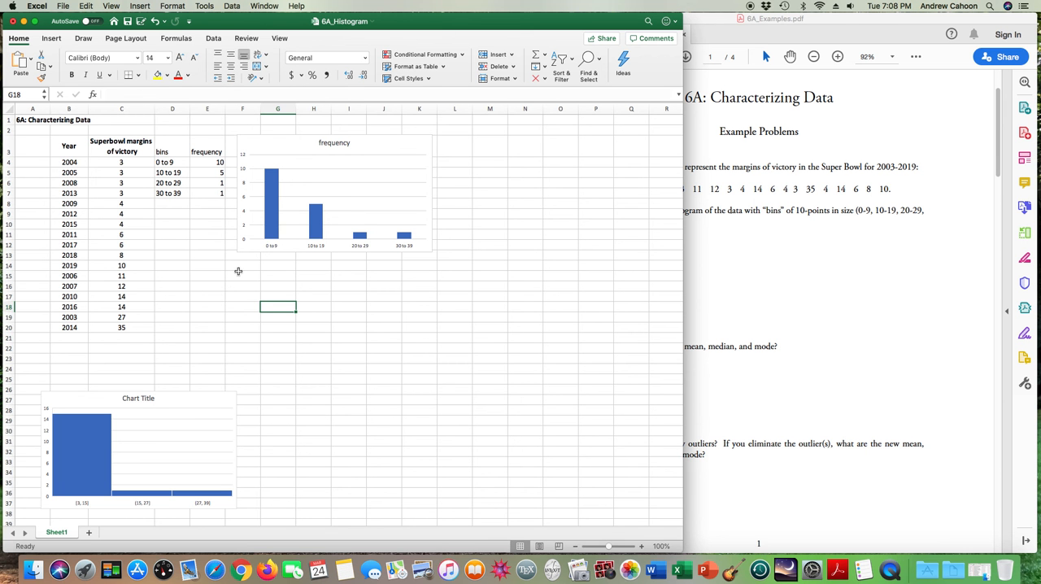
pyautogui.click(213, 39)
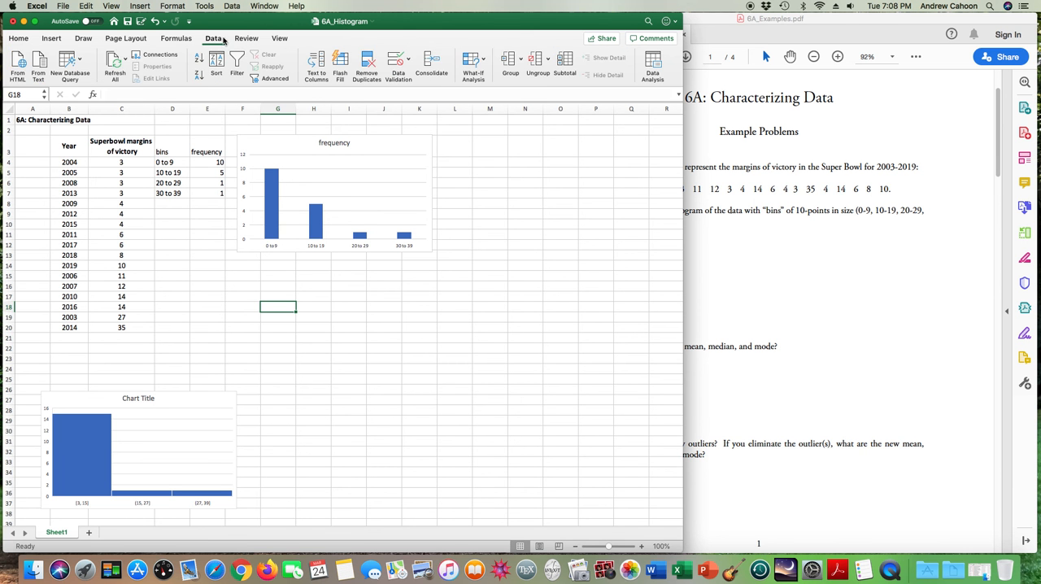
pyautogui.click(655, 67)
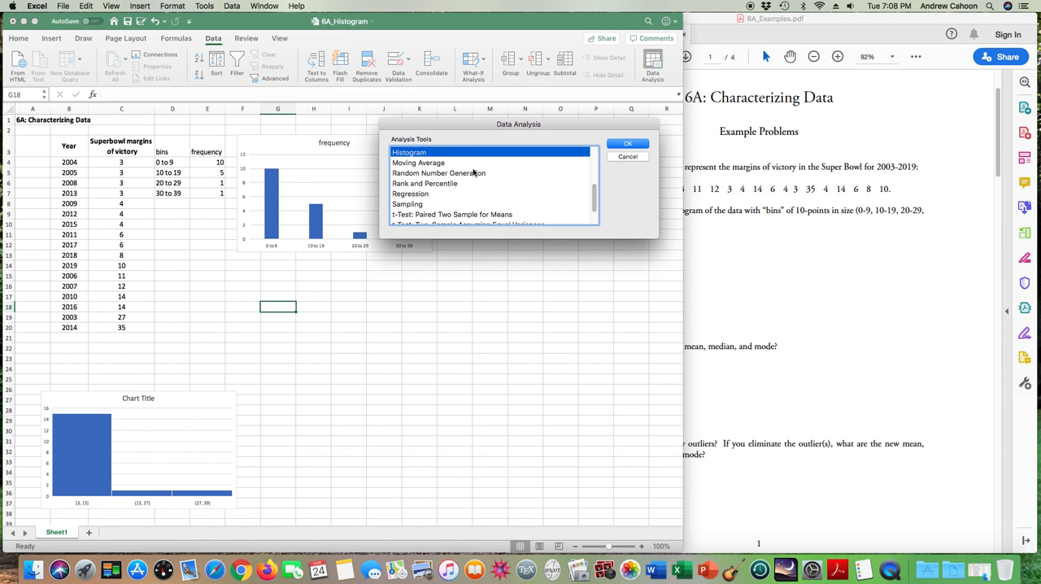
pyautogui.click(628, 157)
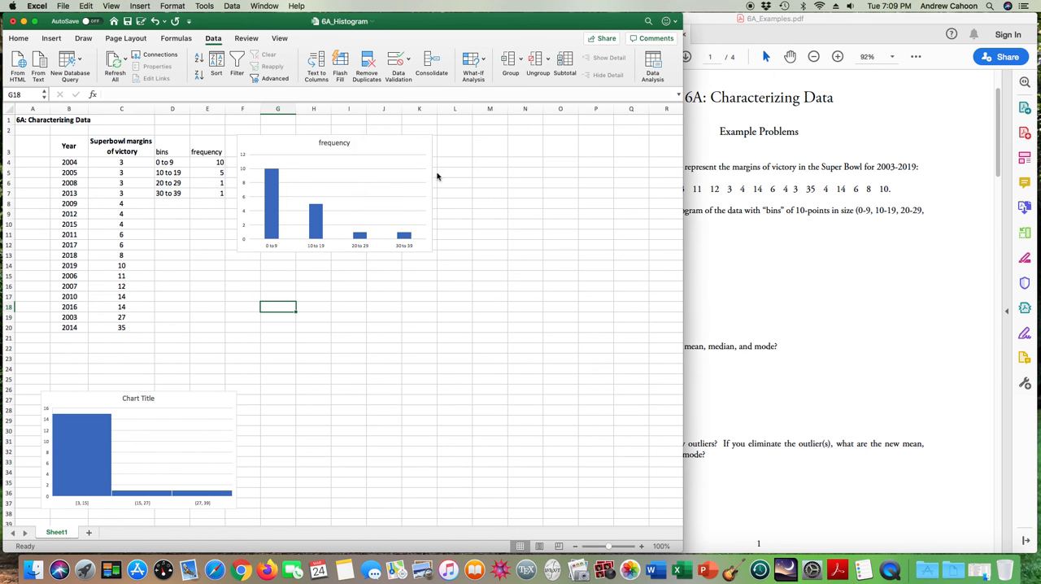
# - Move the frequency chart below the frequency table and add the column heading "bins" in G3
pyautogui.moveTo(375, 135); pyautogui.dragTo(296, 210)
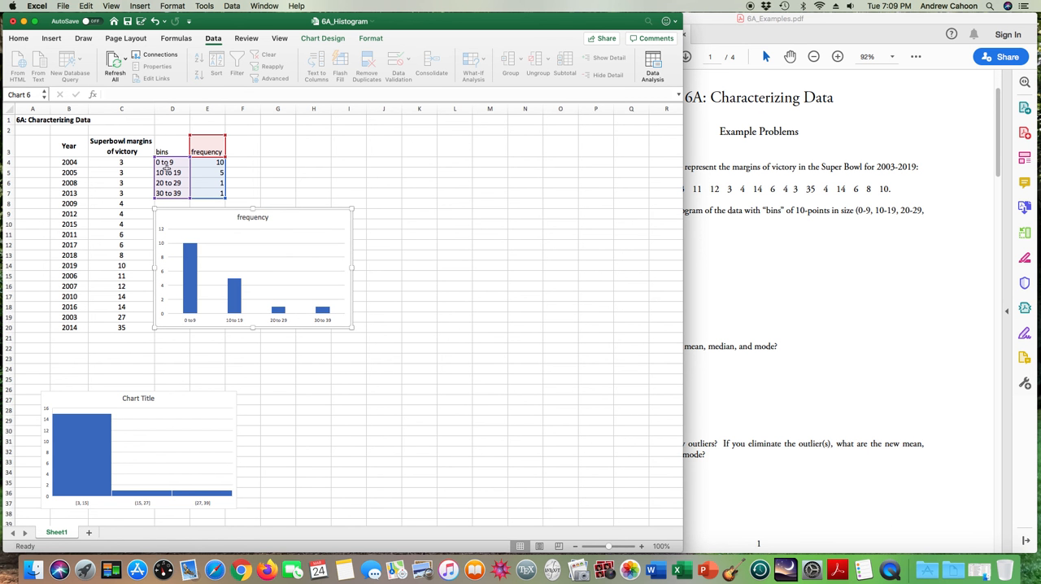
pyautogui.click(281, 164)
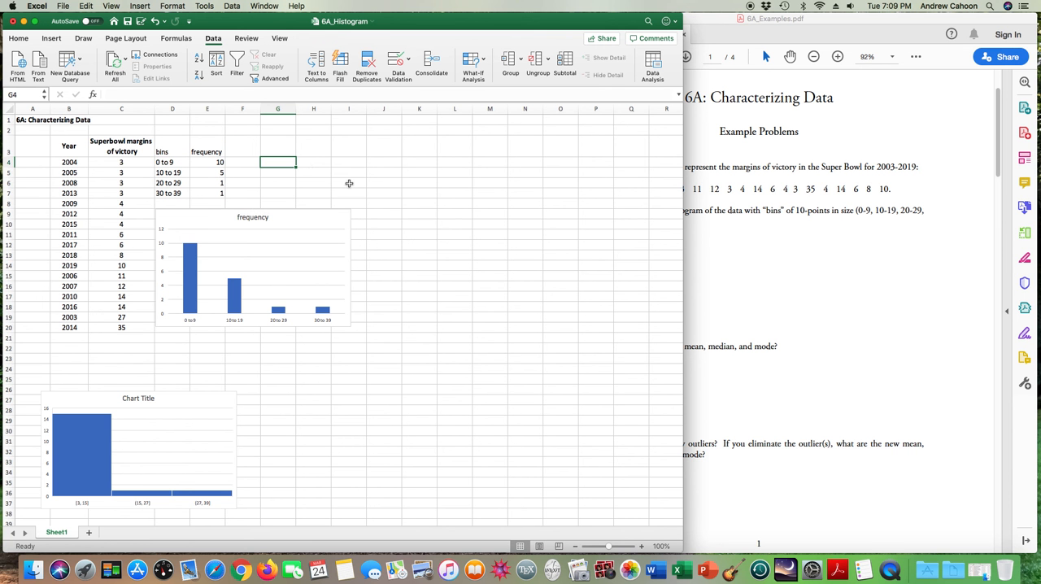
pyautogui.click(282, 147)
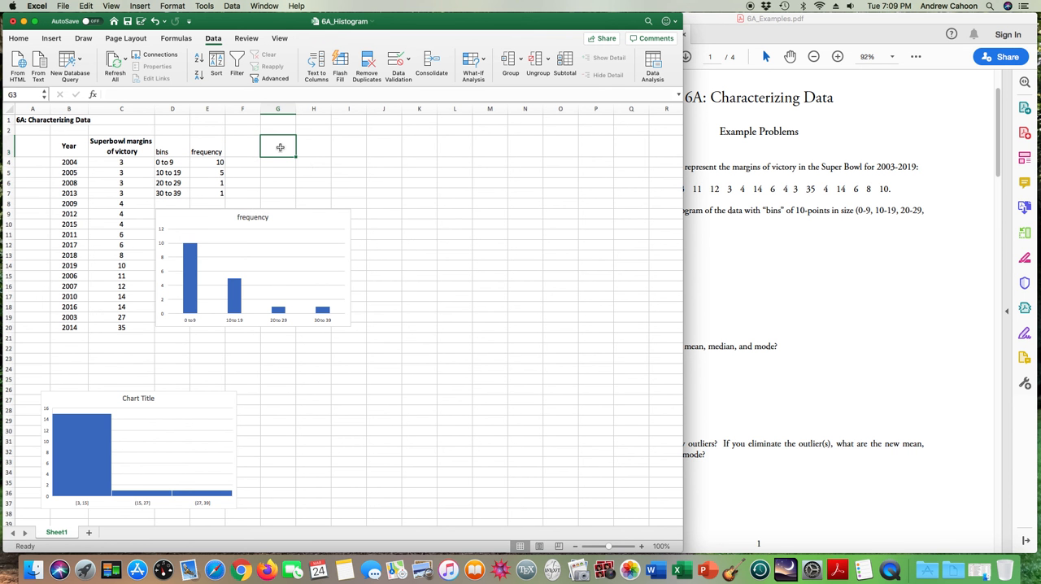
pyautogui.write('bins')
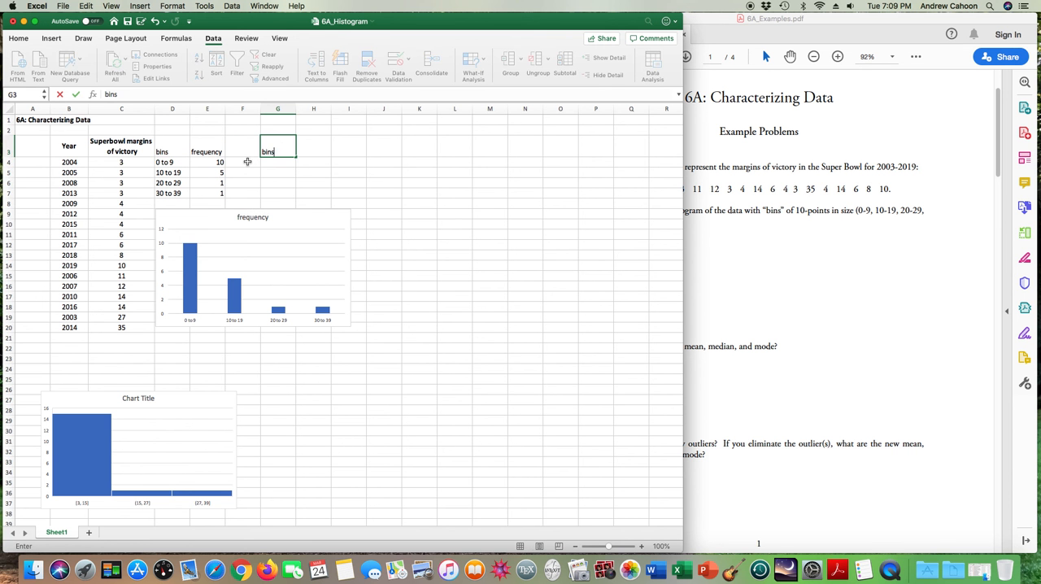
pyautogui.press('Return')
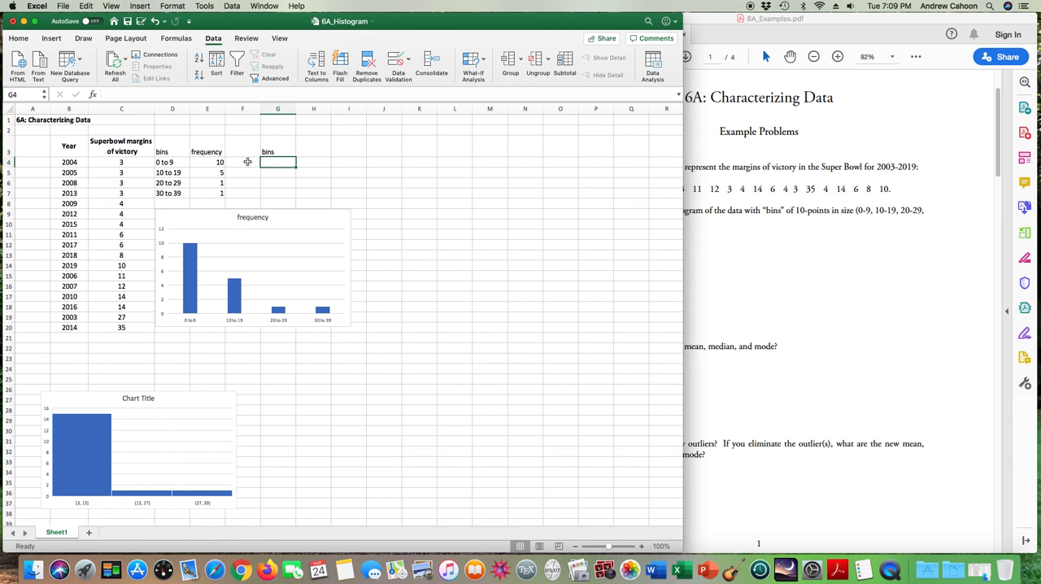
# - Enter the upper bin limits 9, 19, 29 and 39 in cells G4 to G7
pyautogui.write('9')
pyautogui.press('Return')
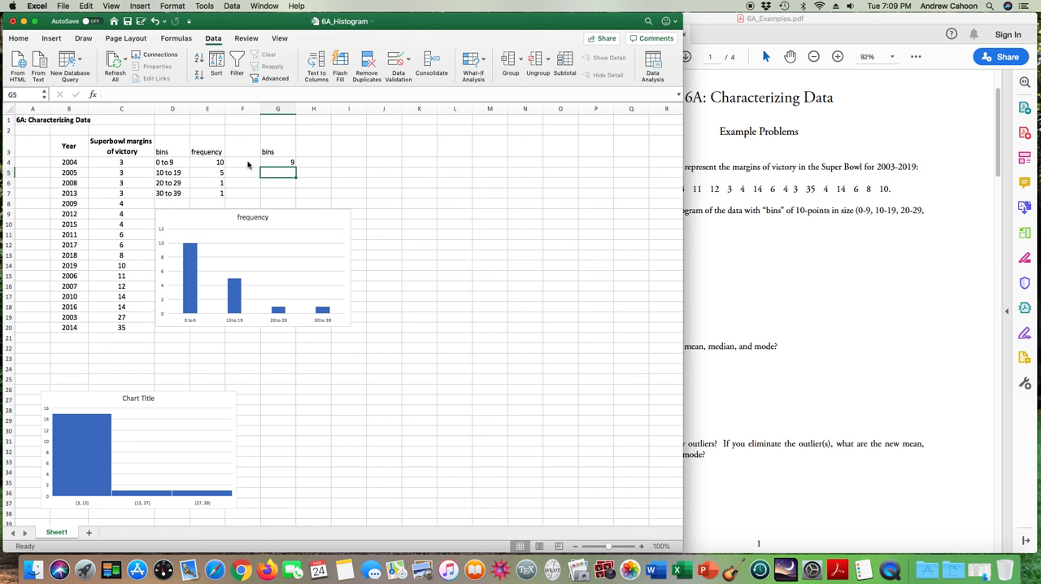
pyautogui.write('19')
pyautogui.press('Return')
pyautogui.write('29')
pyautogui.press('Return')
pyautogui.write('39')
pyautogui.press('Return')
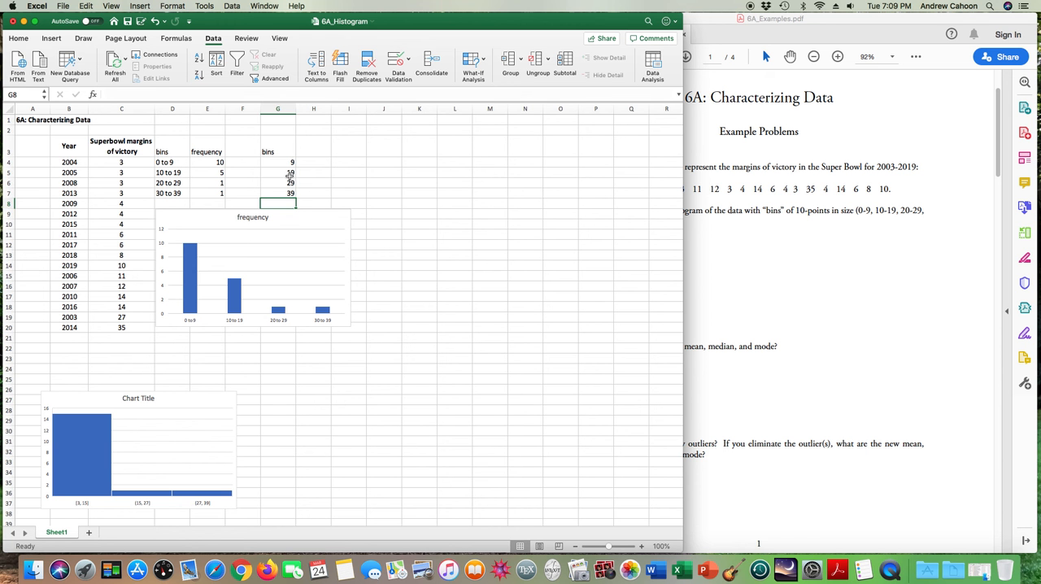
pyautogui.click(462, 202)
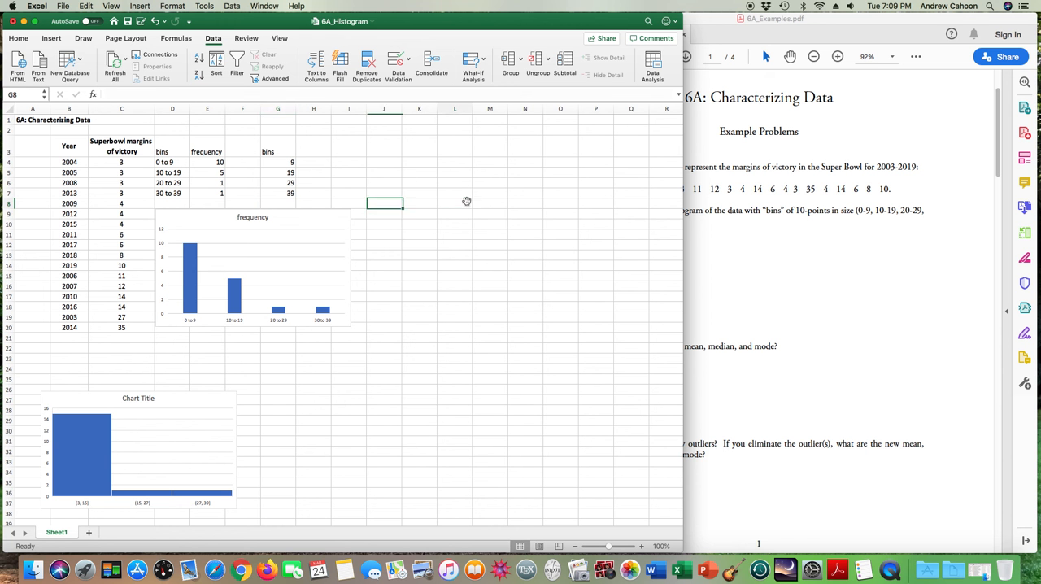
# - Start the Data Analysis Histogram tool with the victory margins C4:C20 as input range and G4:G7 as bin range
pyautogui.click(657, 65)
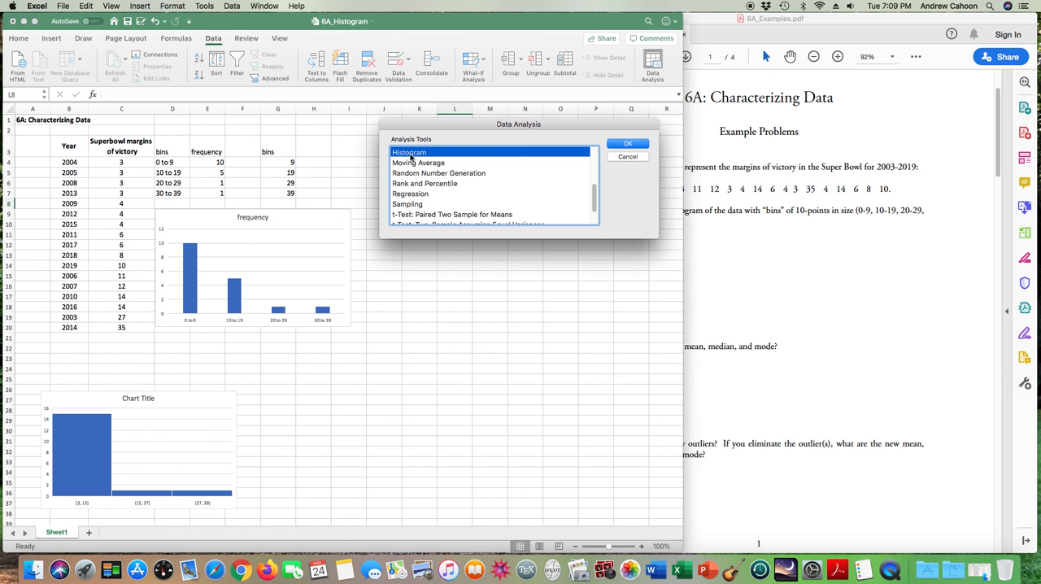
pyautogui.click(627, 144)
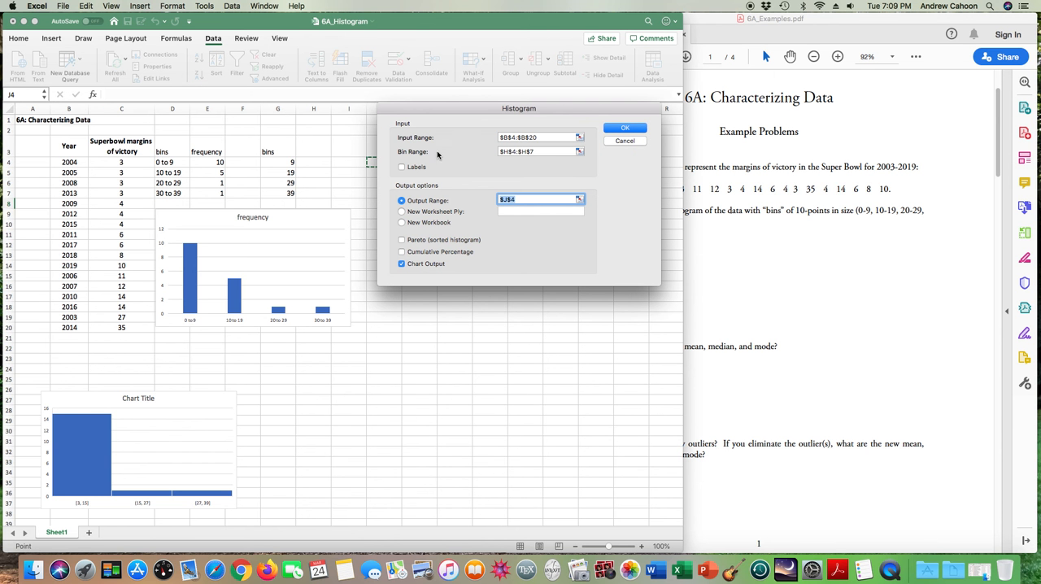
pyautogui.click(580, 137)
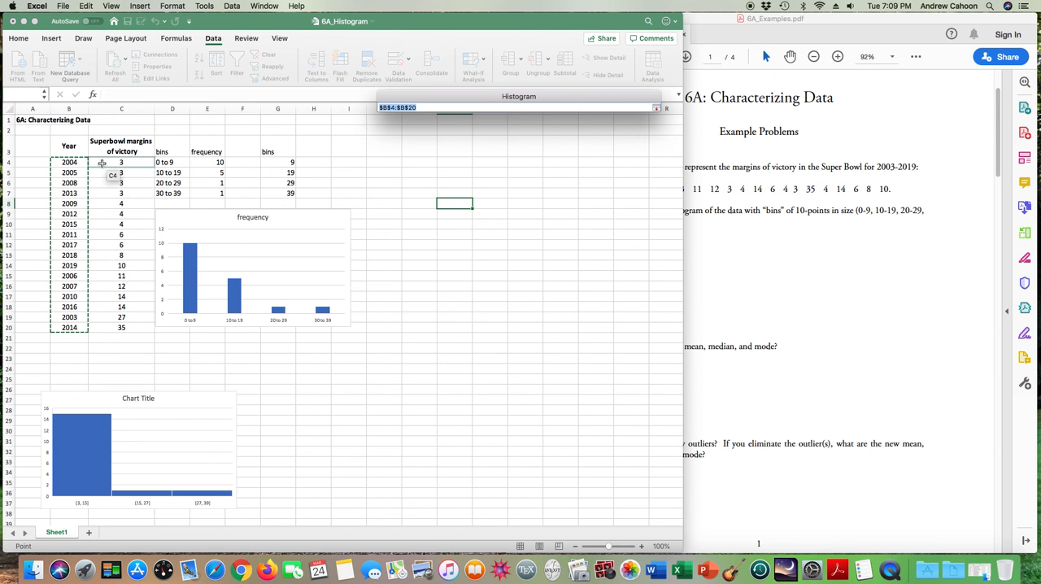
pyautogui.moveTo(121, 163); pyautogui.dragTo(121, 326)
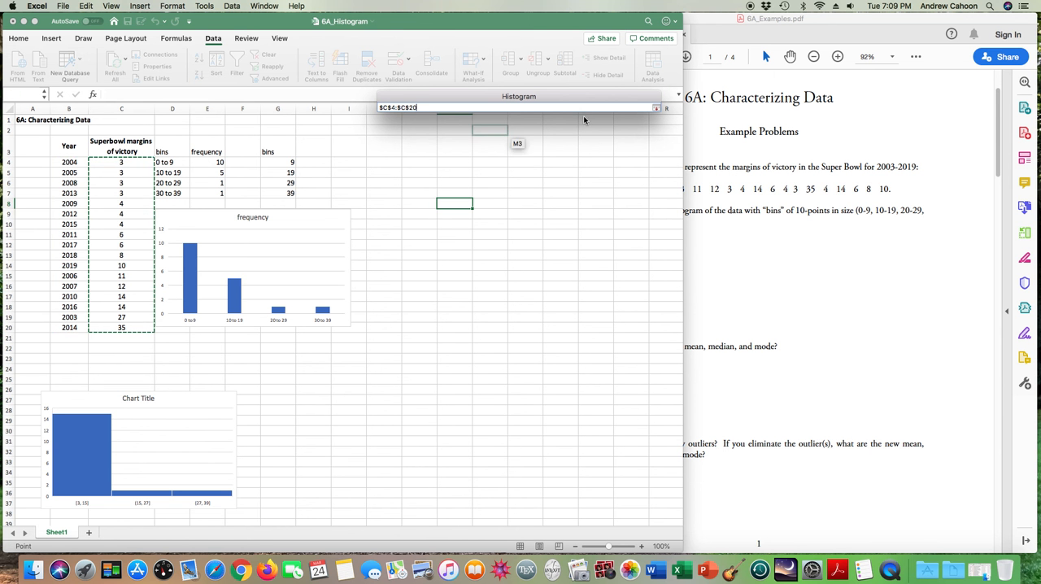
pyautogui.click(657, 110)
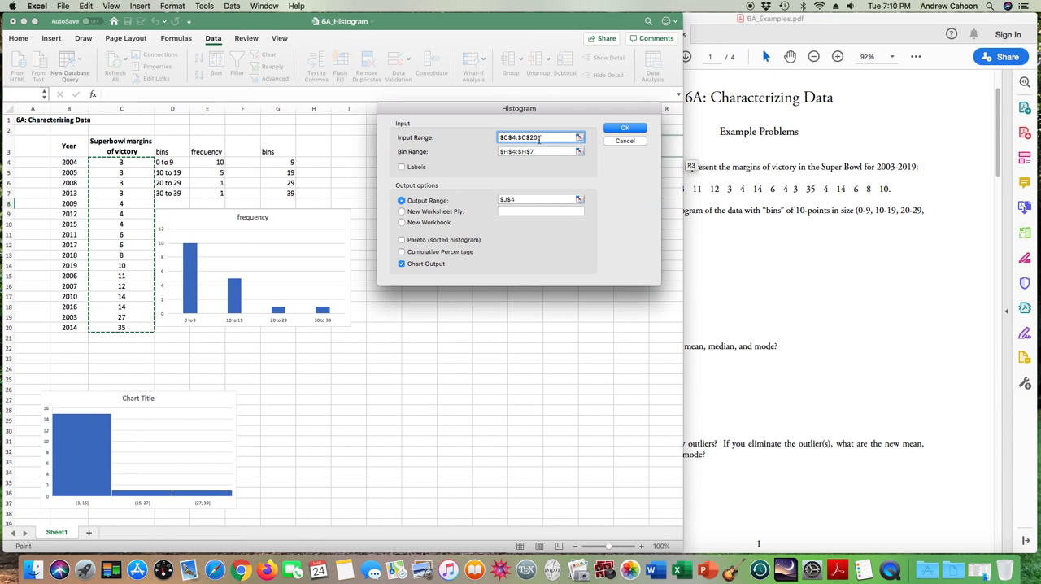
pyautogui.click(579, 152)
pyautogui.moveTo(284, 163); pyautogui.dragTo(285, 192)
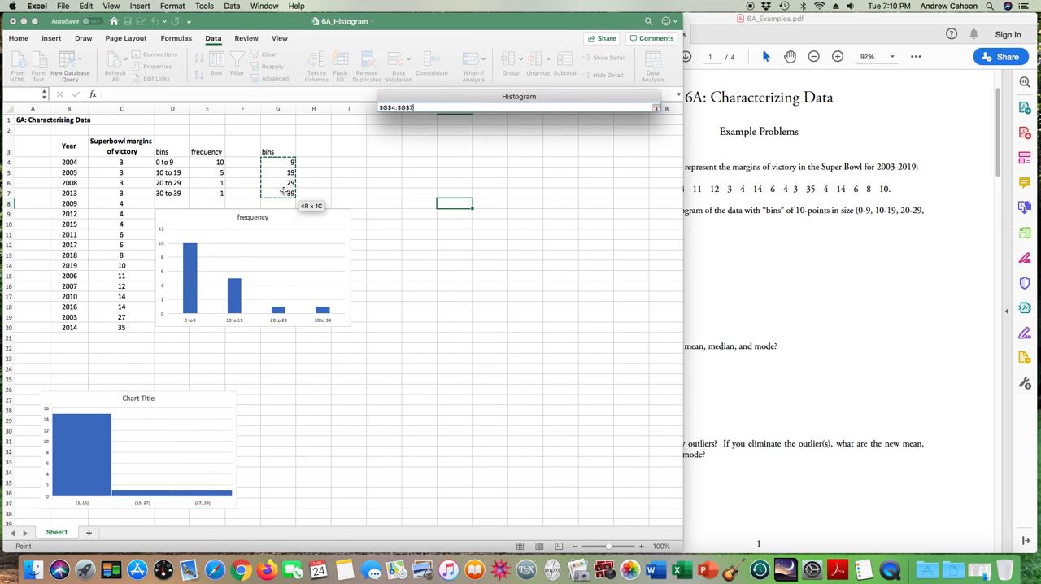
pyautogui.click(657, 110)
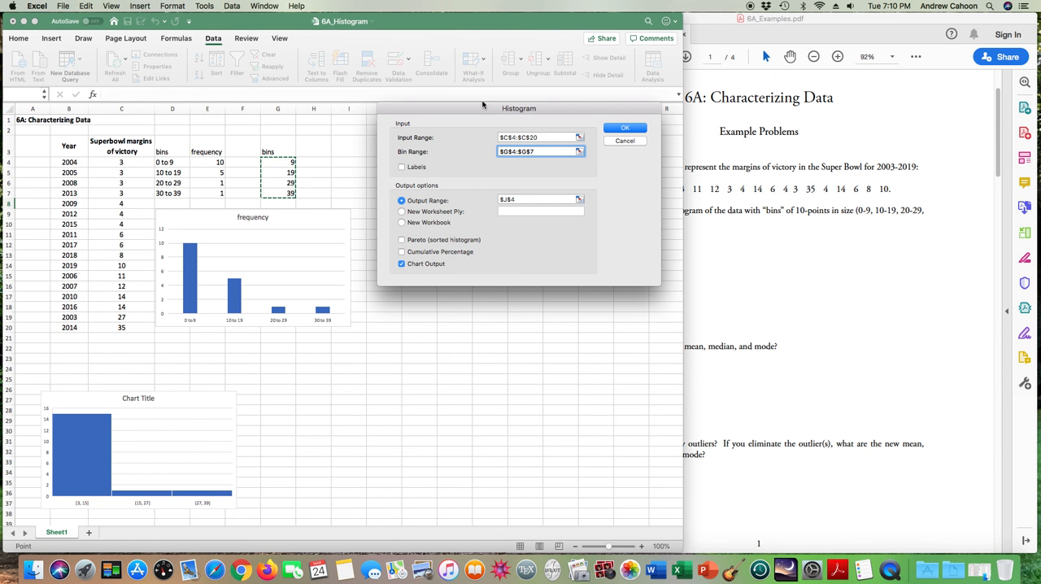
# - Set the histogram's output range to J4 and generate the frequency table with chart output
pyautogui.moveTo(480, 109); pyautogui.dragTo(468, 233)
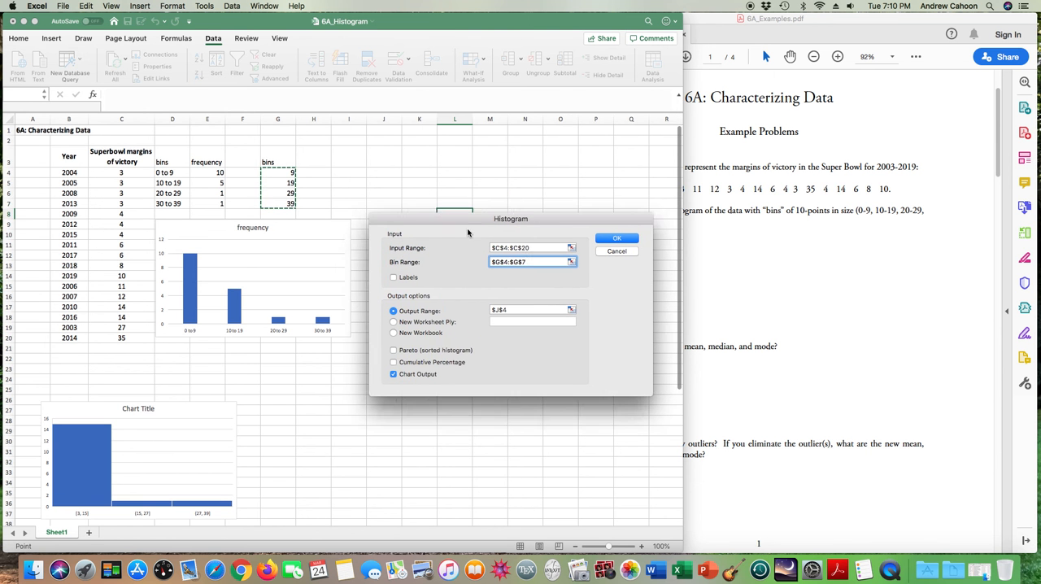
pyautogui.click(571, 309)
pyautogui.click(394, 173)
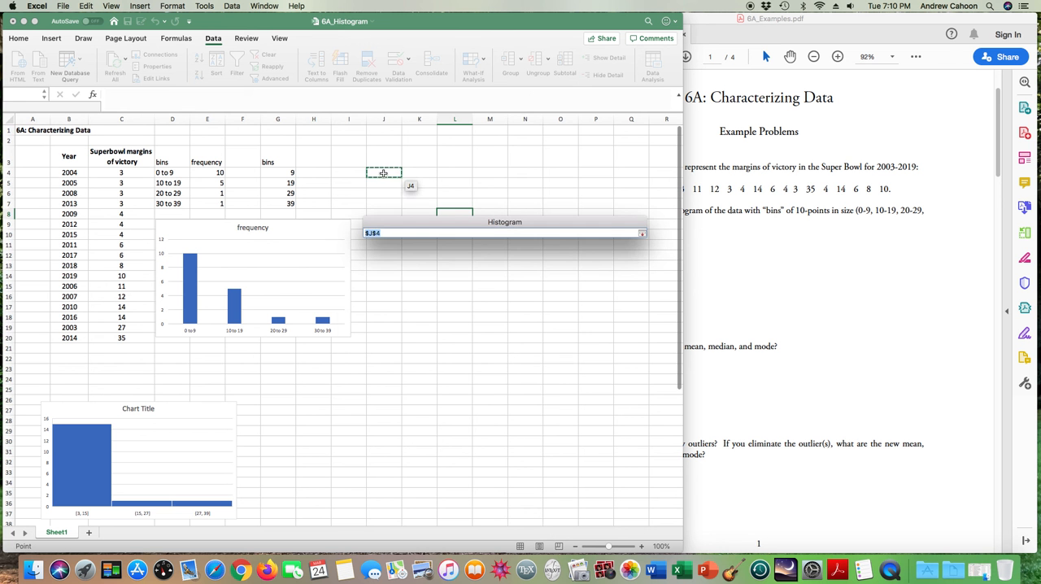
pyautogui.click(643, 234)
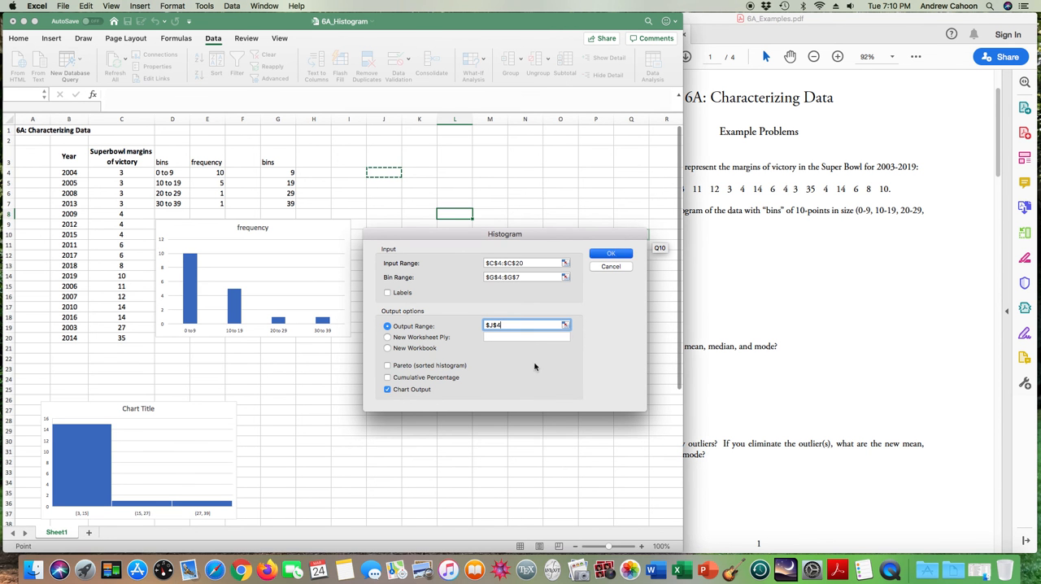
pyautogui.press('Return')
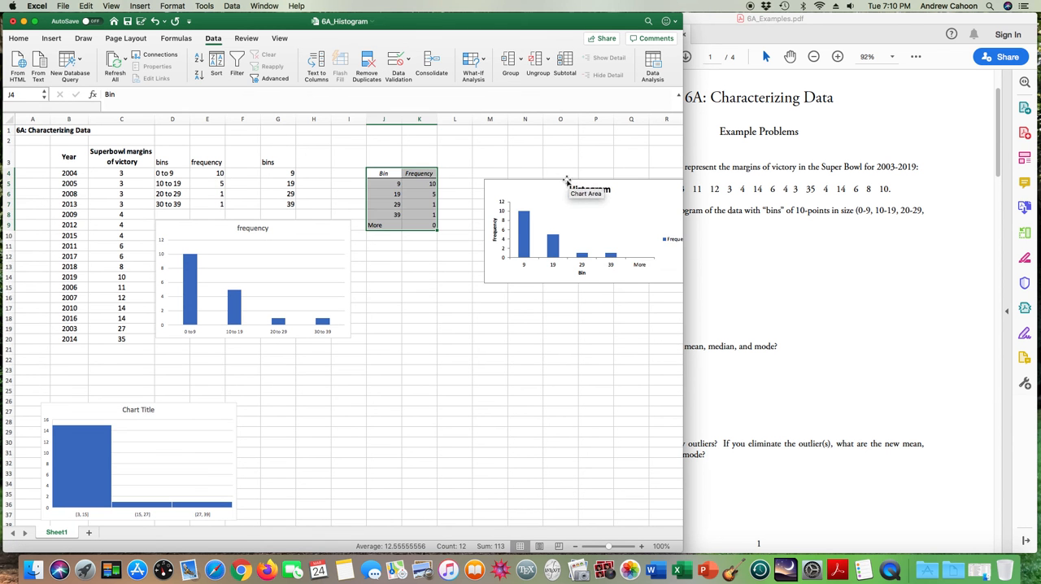
# - Resize the Histogram chart to match the frequency chart's width and place it directly below the Bin and Frequency table
pyautogui.moveTo(558, 182); pyautogui.dragTo(227, 340)
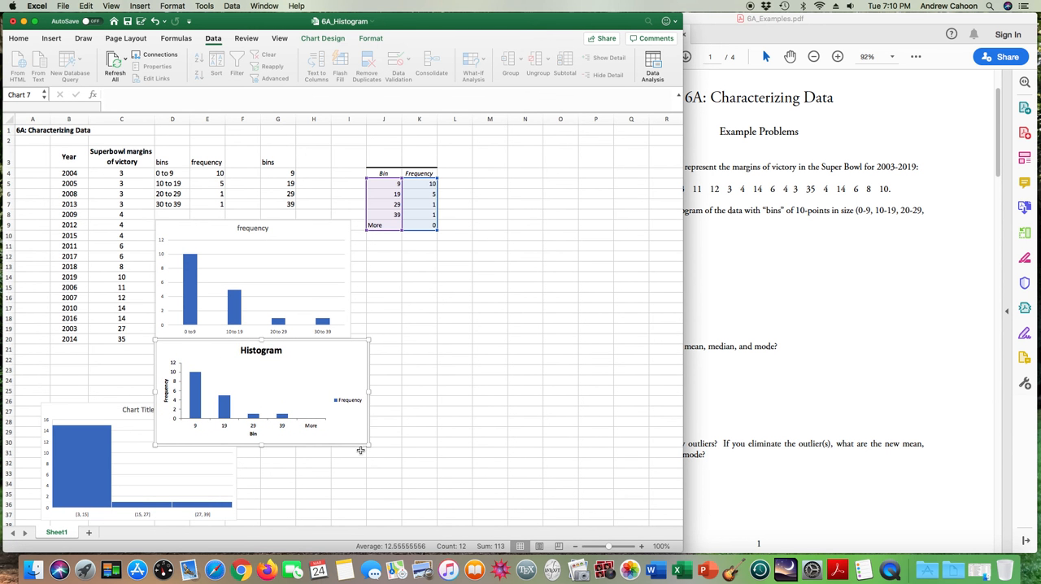
pyautogui.moveTo(363, 448); pyautogui.dragTo(352, 451)
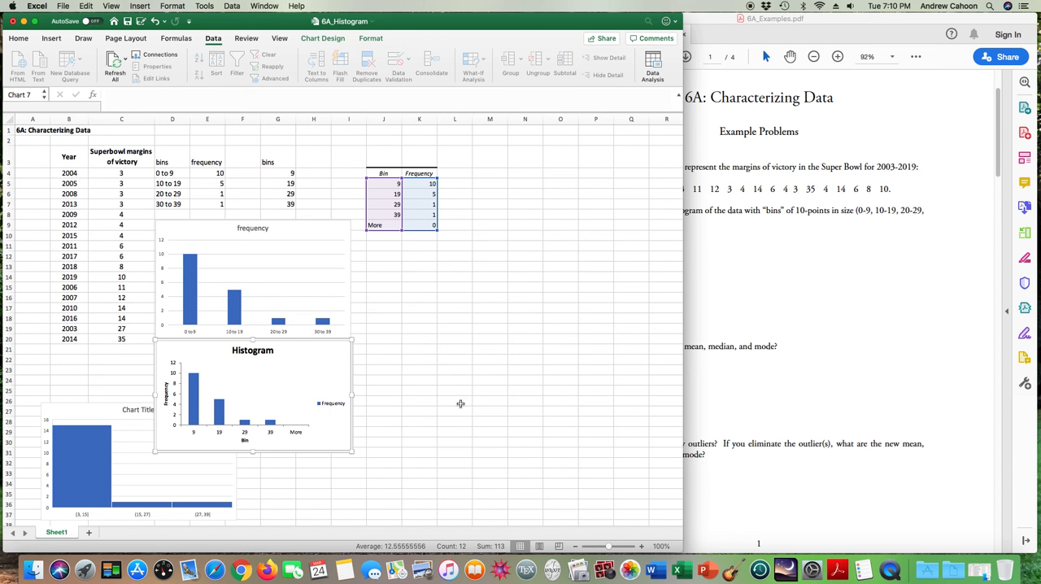
pyautogui.moveTo(314, 351); pyautogui.dragTo(523, 235)
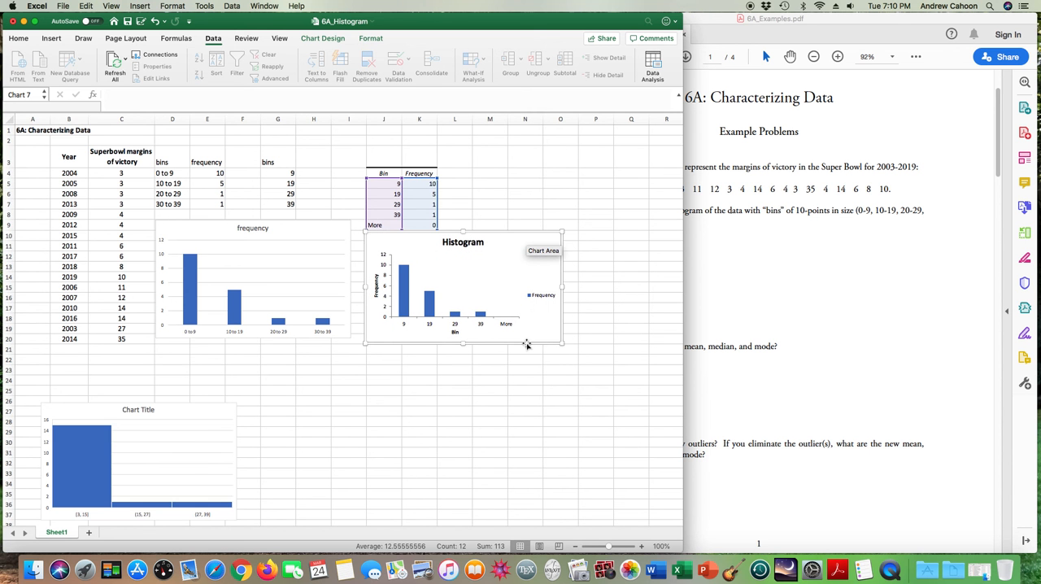
# - Move the automatically binned "Chart Title" histogram directly below the frequency chart, aligned with it
pyautogui.click(179, 402)
pyautogui.moveTo(181, 400); pyautogui.dragTo(292, 355)
pyautogui.click(314, 222)
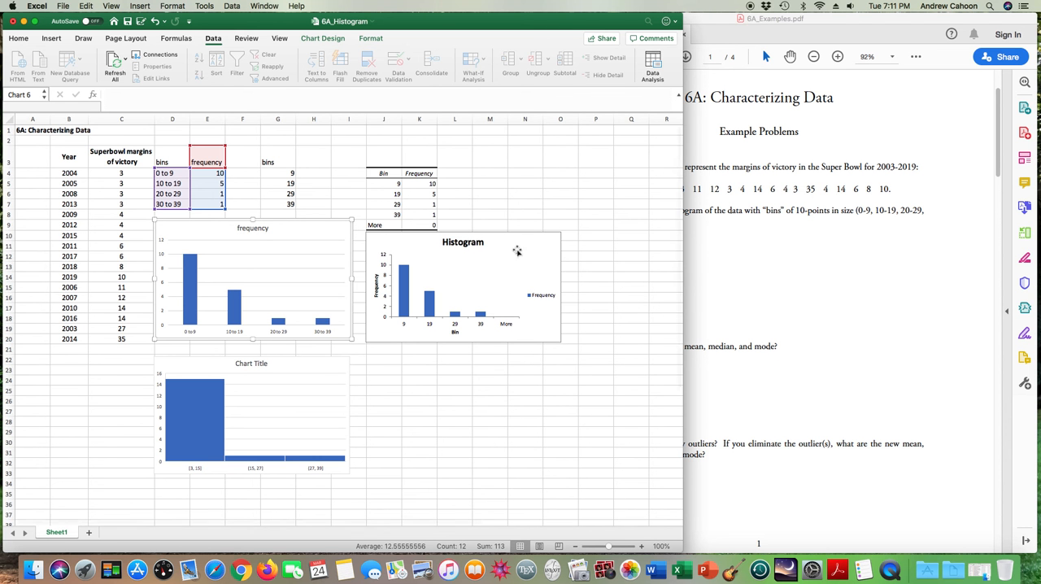
# - Narrow the workbook window and read parts (b) and (c) of problem 1 in the 6A_Examples PDF in Acrobat Reader
pyautogui.moveTo(645, 254); pyautogui.dragTo(554, 284)
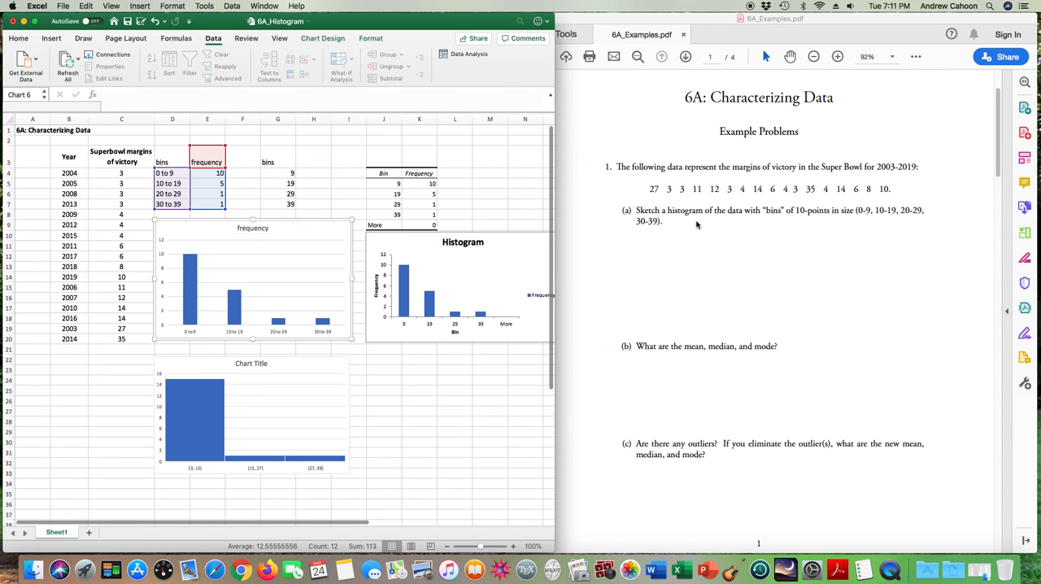
pyautogui.click(680, 279)
pyautogui.scroll(-3, 681, 281)
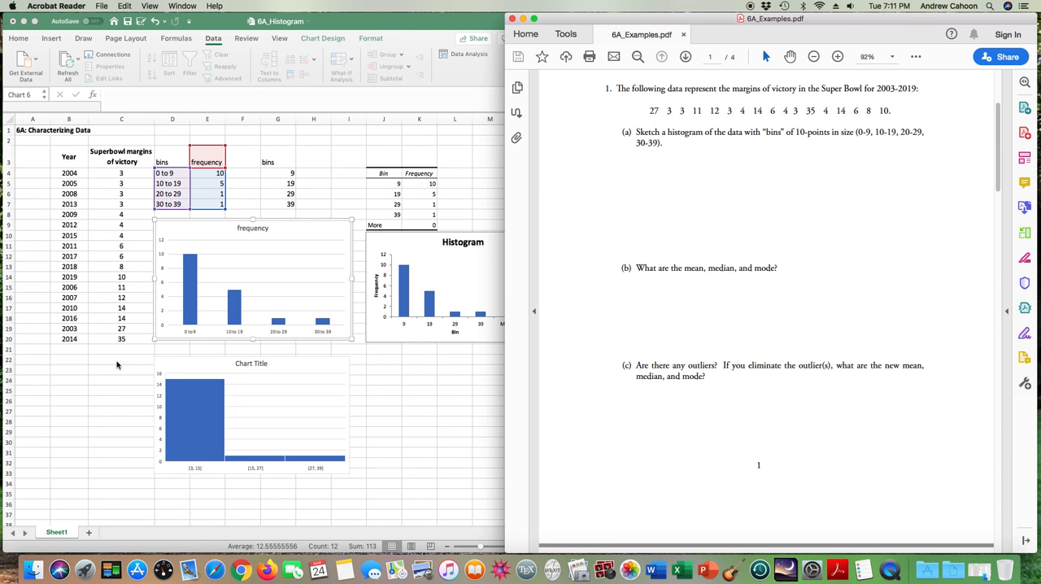
# - Back in Excel, enter the labels mean, median and mode in cells B22 to B24
pyautogui.click(70, 358)
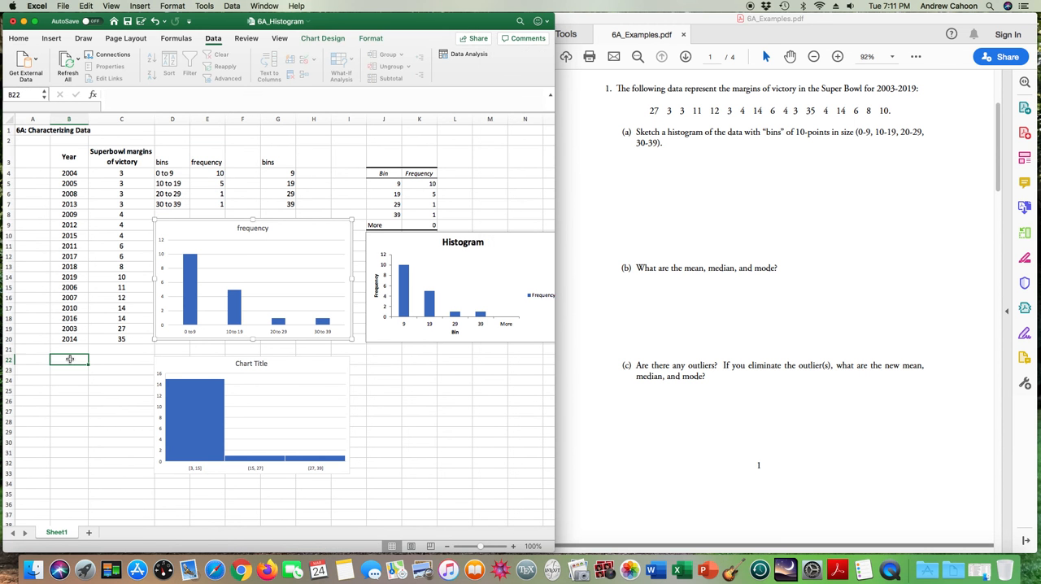
pyautogui.write('mean')
pyautogui.press('Return')
pyautogui.write('median')
pyautogui.press('Return')
pyautogui.write('mode')
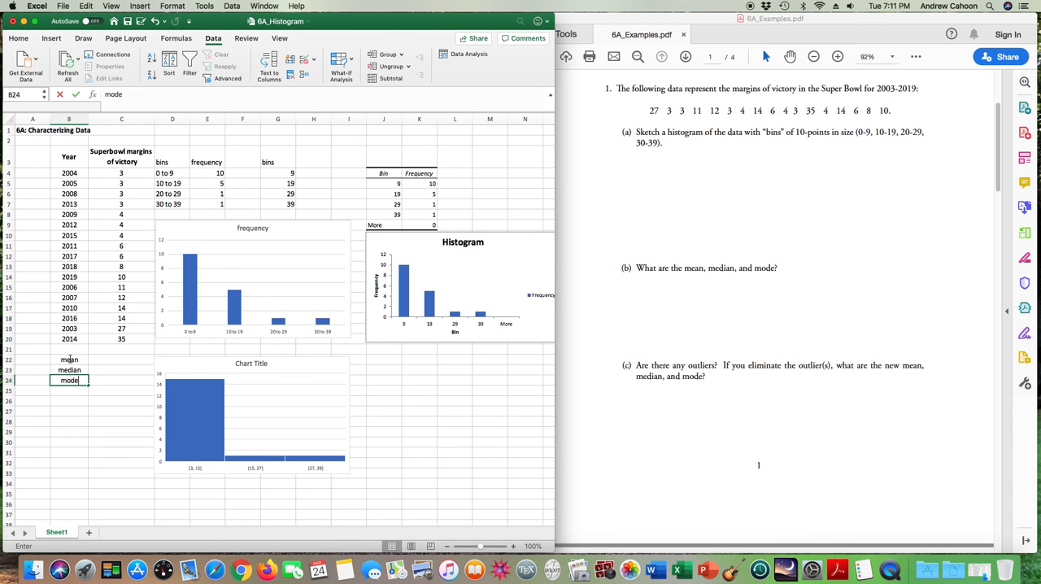
pyautogui.press('Tab')
# - Calculate the mean of the victory margins in C22 with =average(C4:C20)
pyautogui.press('Up')
pyautogui.press('Up')
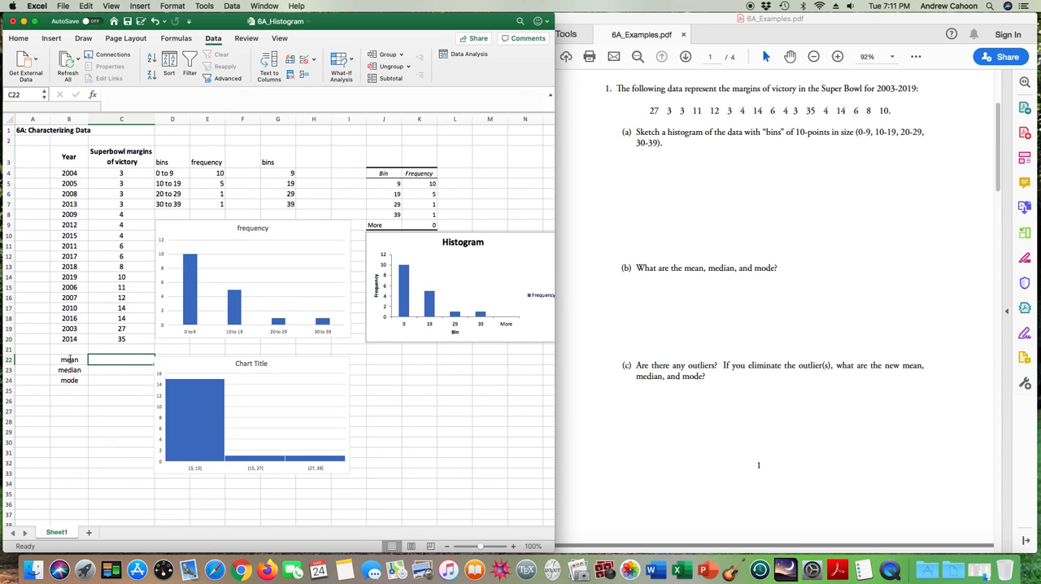
pyautogui.write('=aveara')
pyautogui.write('age(')
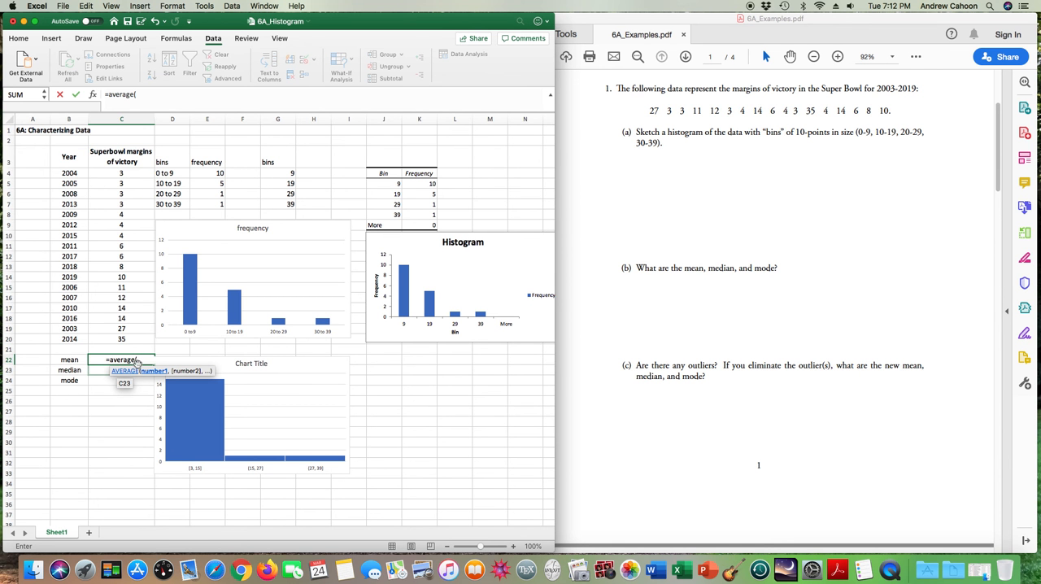
pyautogui.moveTo(121, 173); pyautogui.dragTo(135, 340)
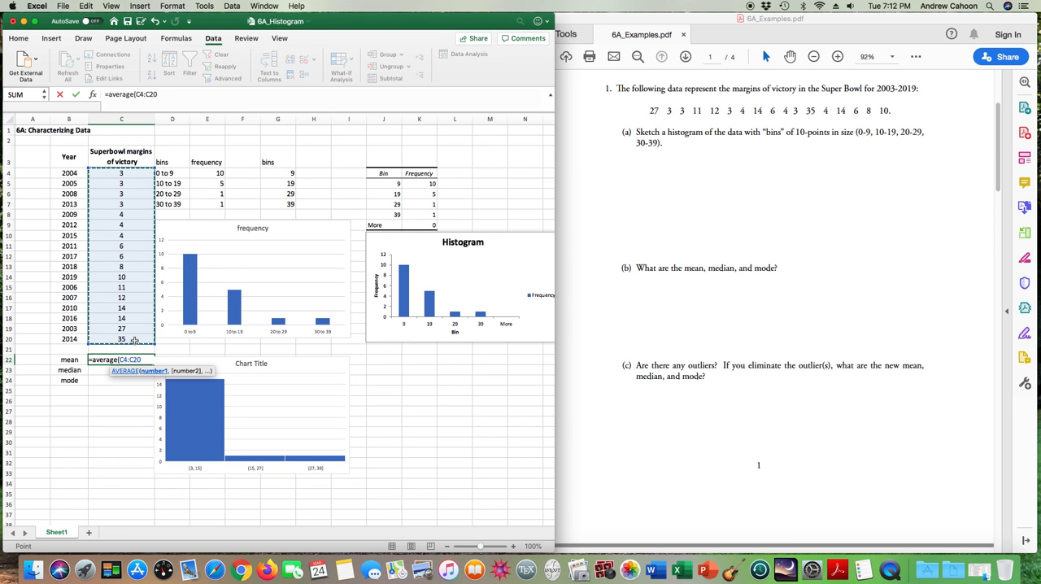
pyautogui.write(')')
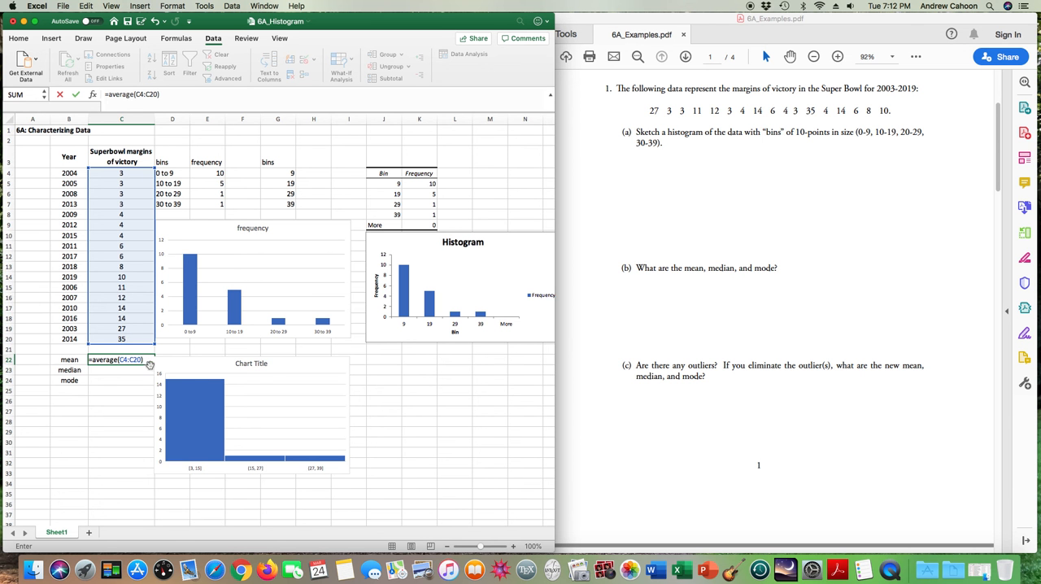
pyautogui.press('Return')
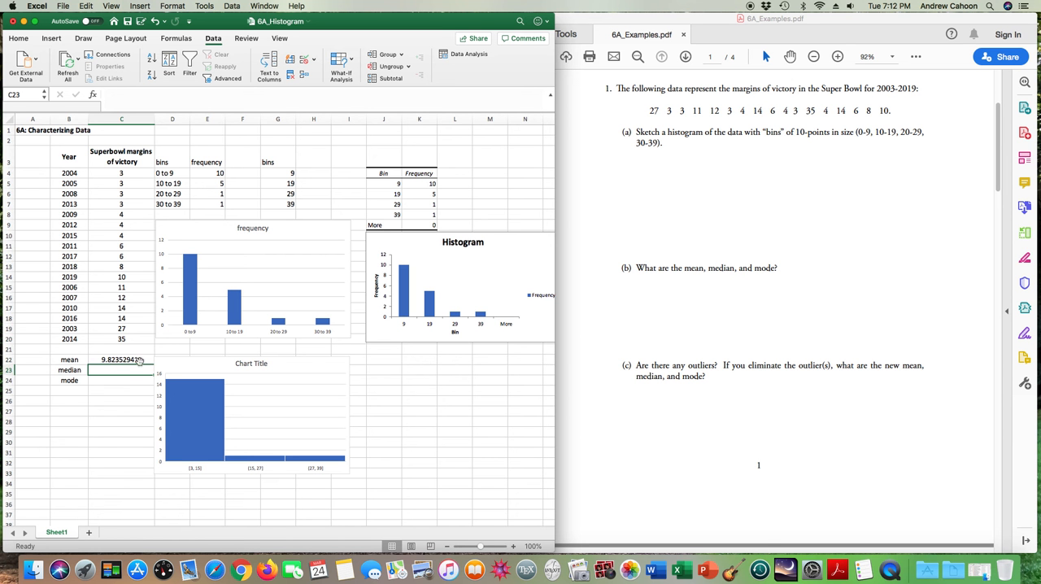
# - Format the mean in C22 to show one decimal place
pyautogui.click(121, 382)
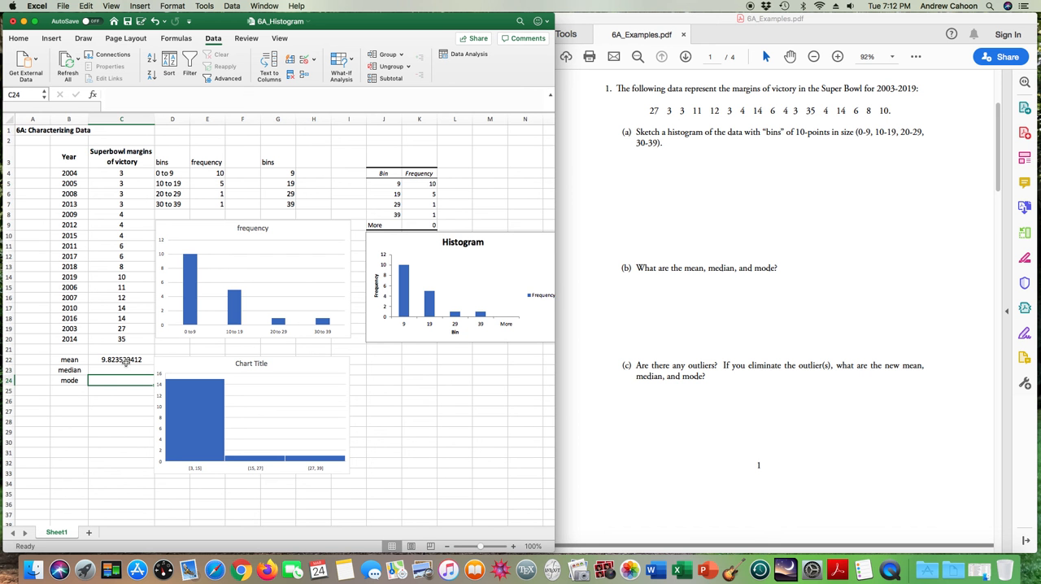
pyautogui.click(123, 360)
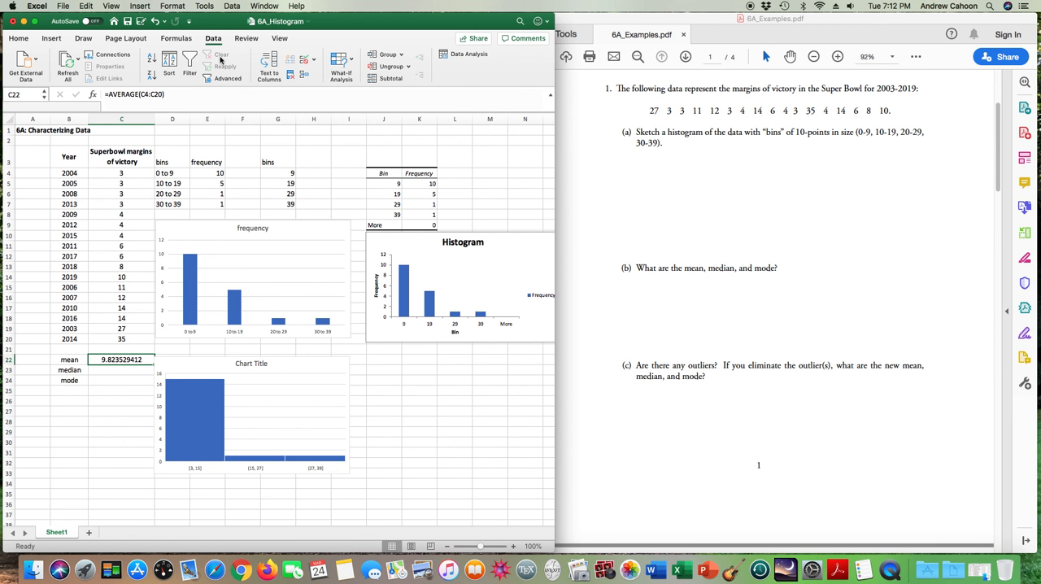
pyautogui.click(19, 39)
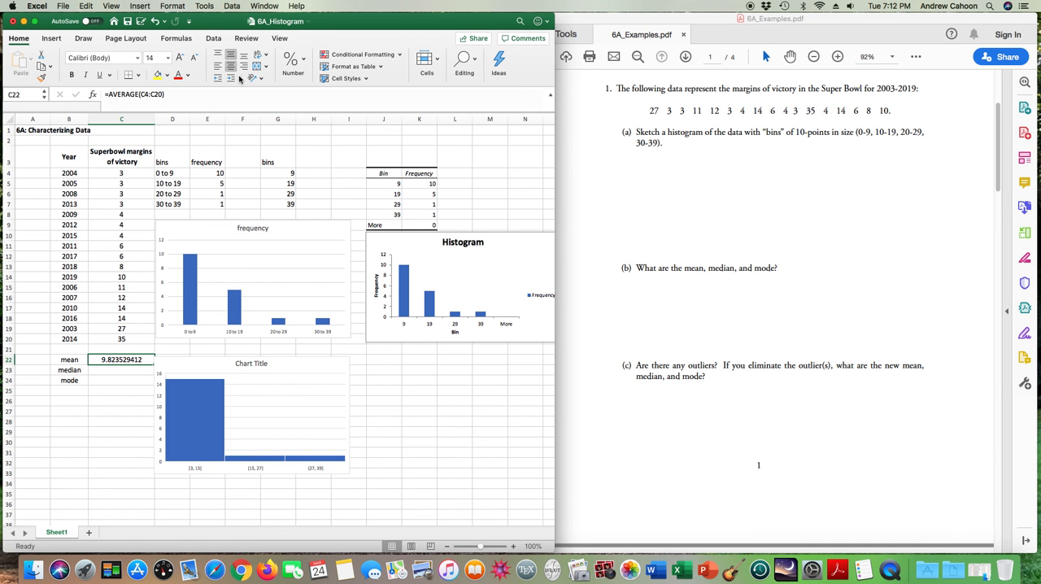
pyautogui.click(303, 61)
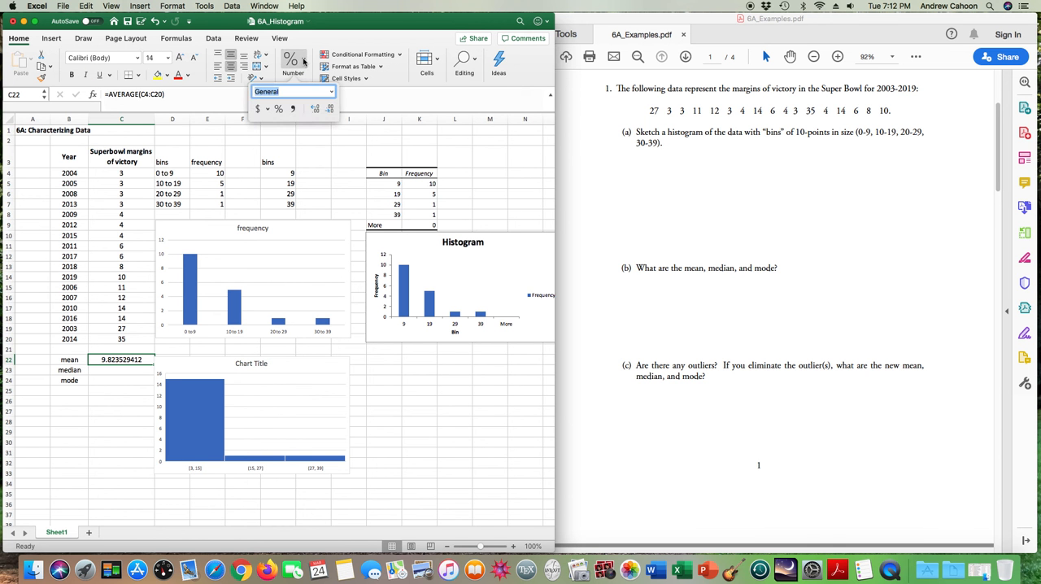
pyautogui.click(330, 109)
pyautogui.click(330, 109)
pyautogui.click(330, 109)
pyautogui.click(331, 109)
pyautogui.click(330, 109)
pyautogui.click(330, 109)
pyautogui.click(330, 109)
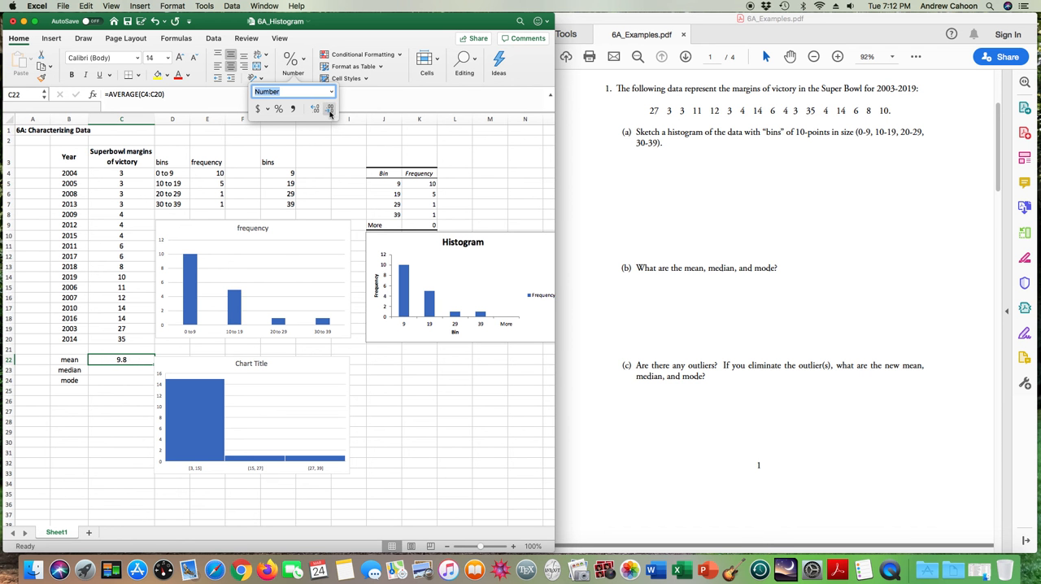
# - Calculate the median of the victory margins in C23 with =median(C4:C20)
pyautogui.click(129, 370)
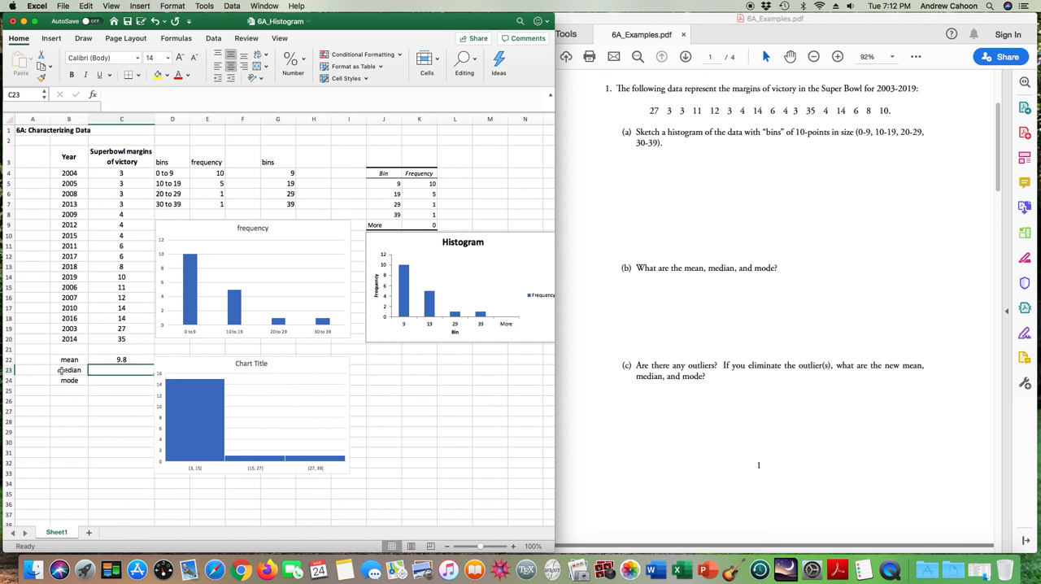
pyautogui.write('=median(')
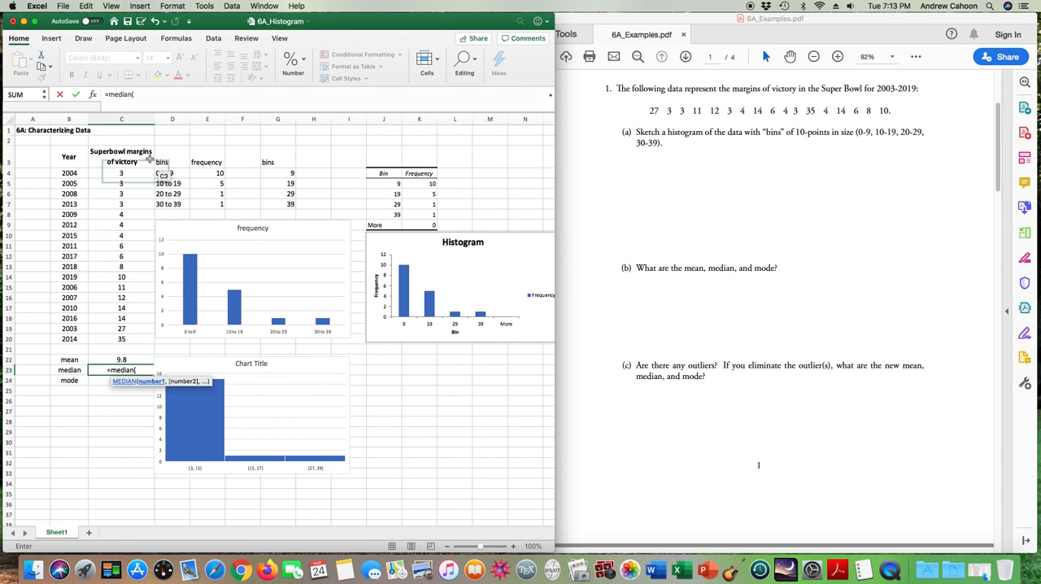
pyautogui.moveTo(121, 173); pyautogui.dragTo(117, 339)
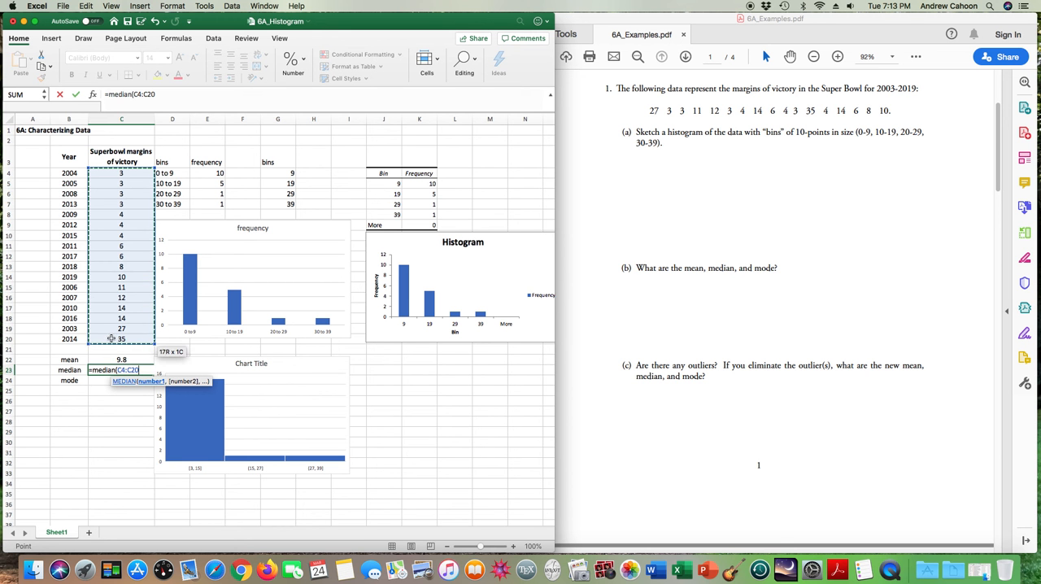
pyautogui.write(')')
pyautogui.press('Return')
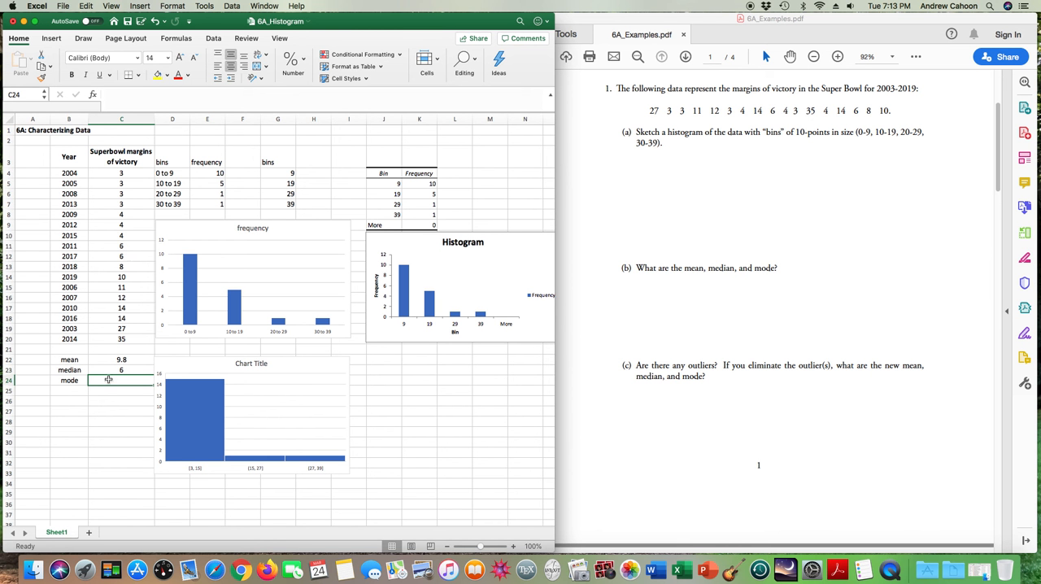
# - Calculate the mode of the victory margins in C24 with the MODE function over C4:C20
pyautogui.write('=mode(')
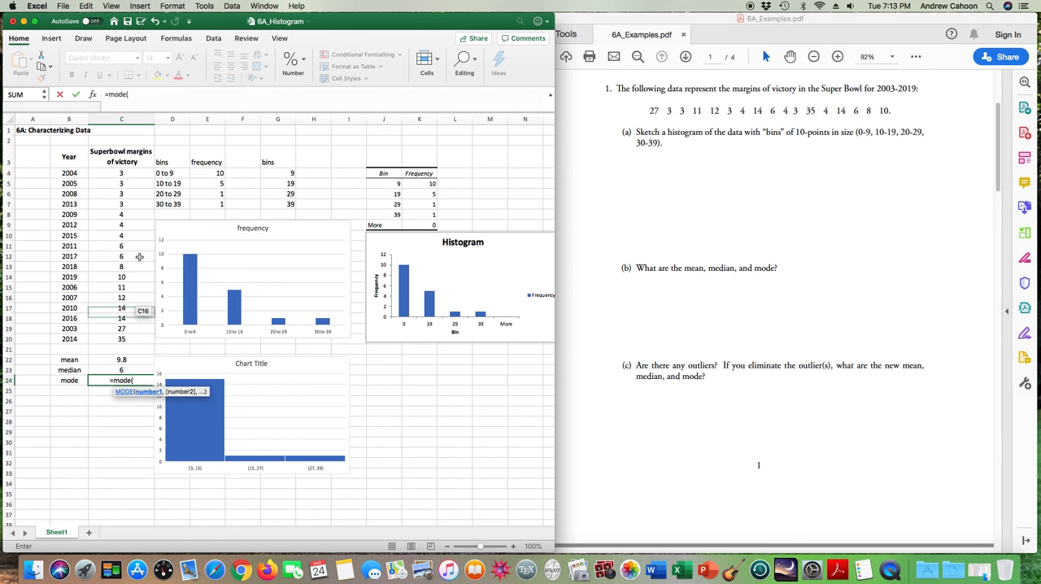
pyautogui.moveTo(124, 174); pyautogui.dragTo(132, 342)
pyautogui.press('Return')
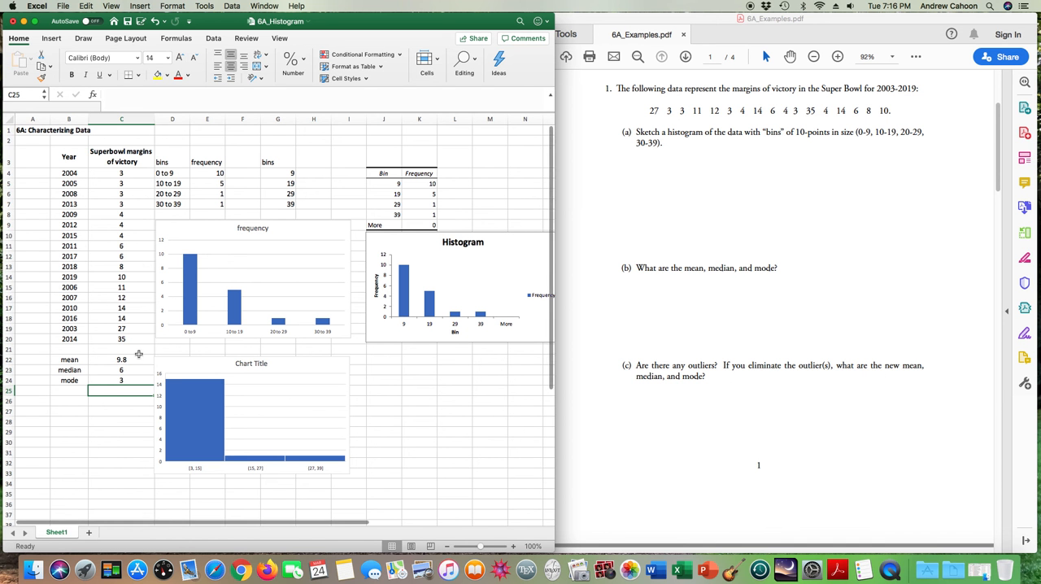
# - Clear the outlier margins for 2003 and 2014 in C19:C20 to recalculate the statistics without them
pyautogui.moveTo(123, 328); pyautogui.dragTo(122, 340)
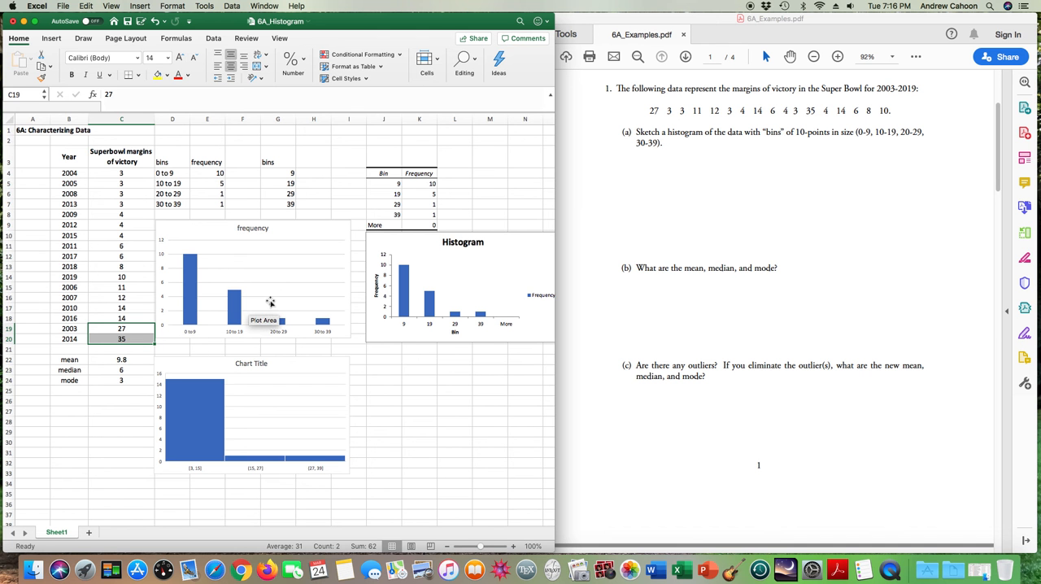
pyautogui.press('Delete')
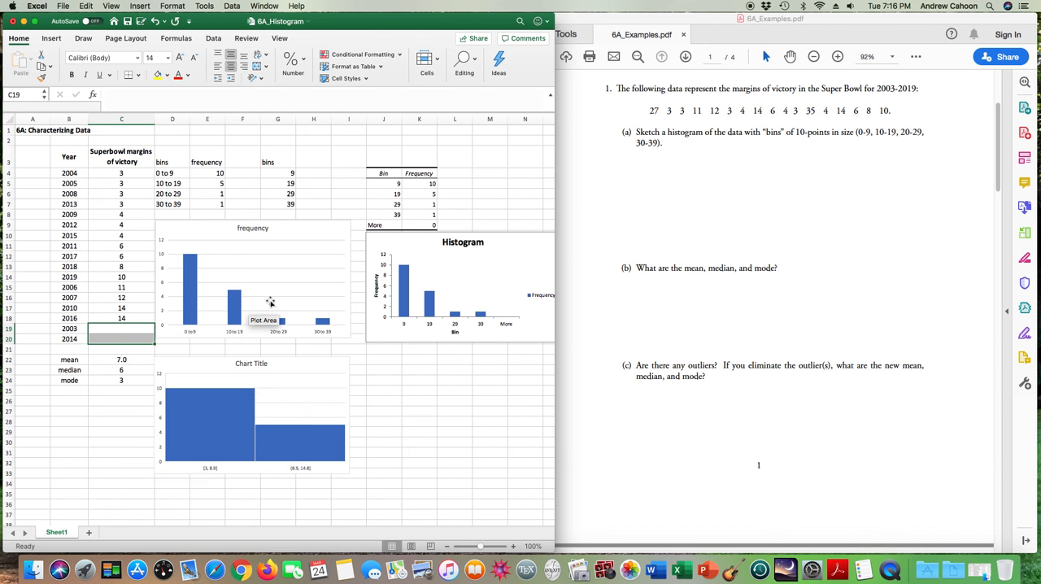